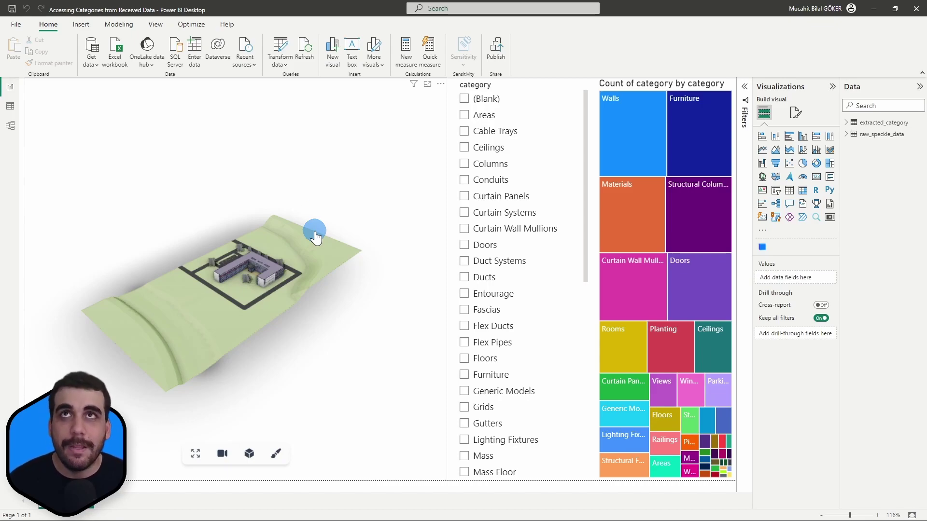
# Open the Power Query Editor, show the extracted_category query and preview the data record of the wall in row 6.
pyautogui.click(285, 45)
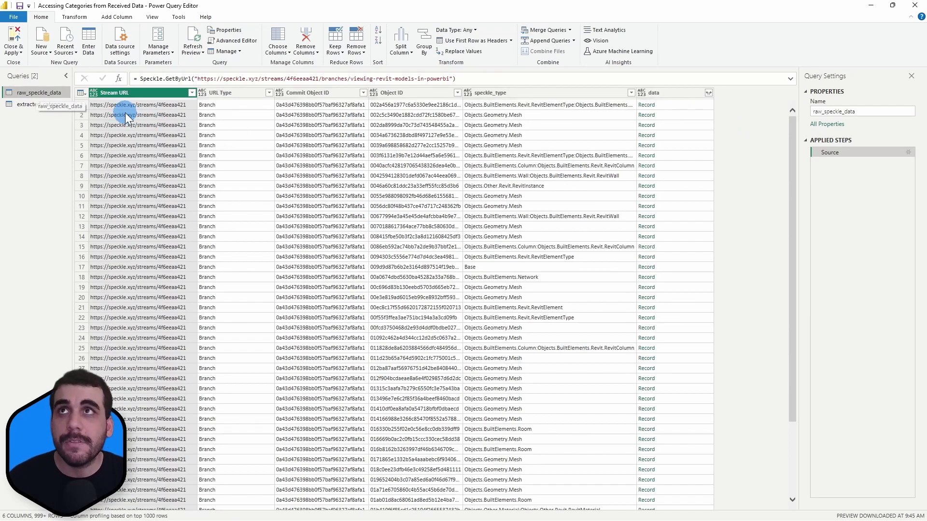
pyautogui.click(27, 106)
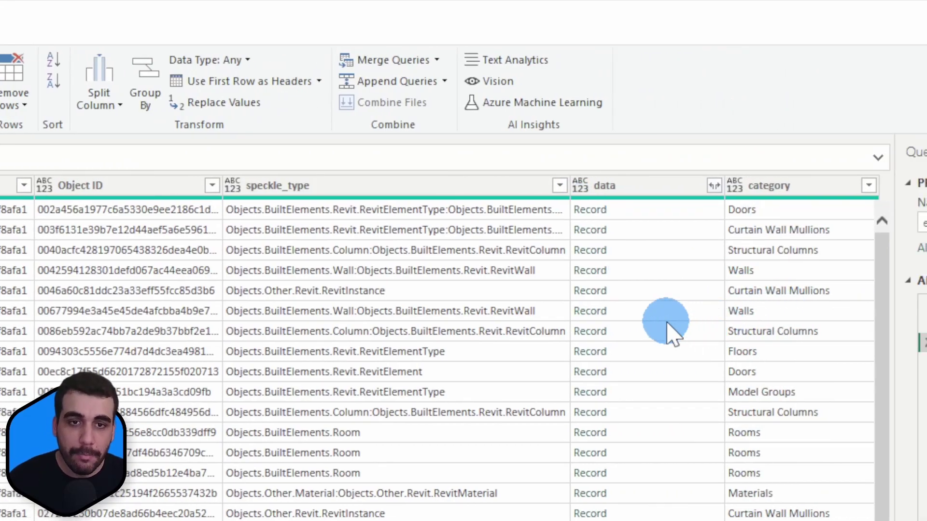
pyautogui.click(642, 314)
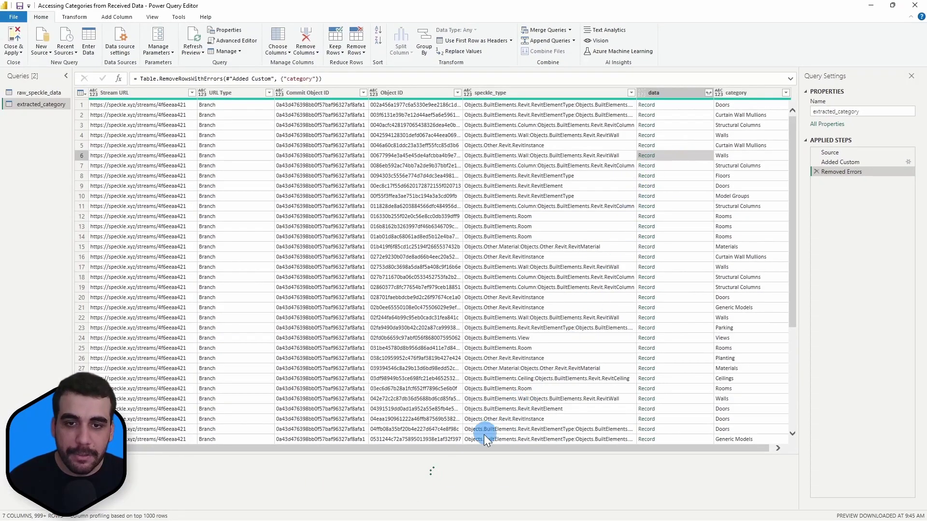
pyautogui.moveTo(451, 444); pyautogui.dragTo(473, 193)
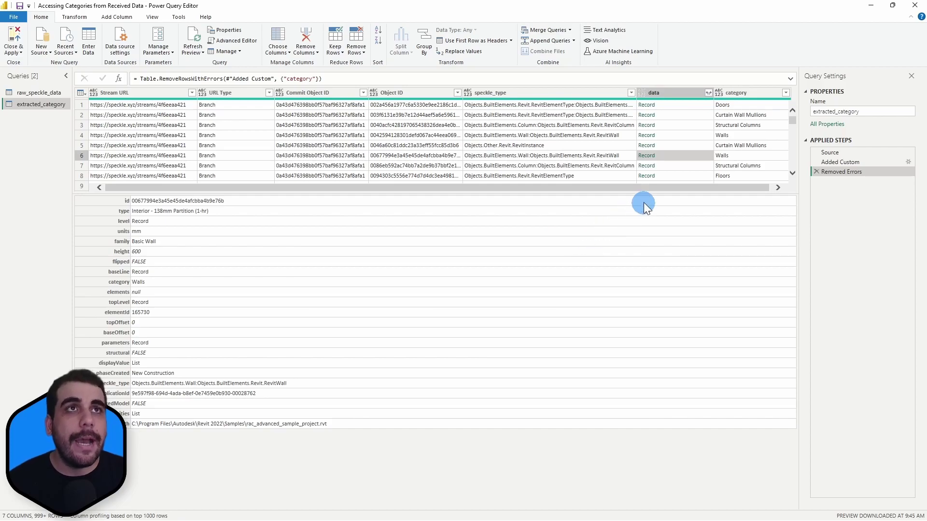
pyautogui.moveTo(648, 188); pyautogui.dragTo(702, 191)
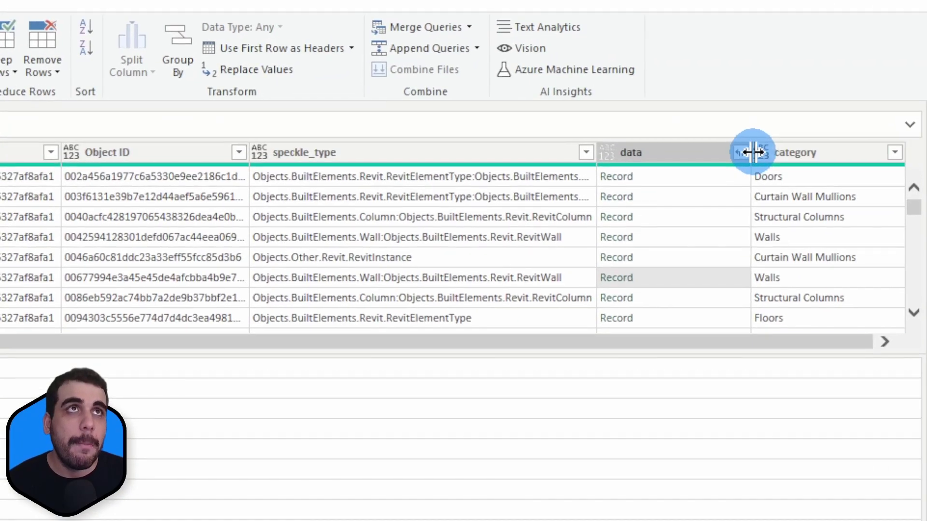
# Review the fields that the data column can be expanded into, and leave without expanding it.
pyautogui.click(707, 93)
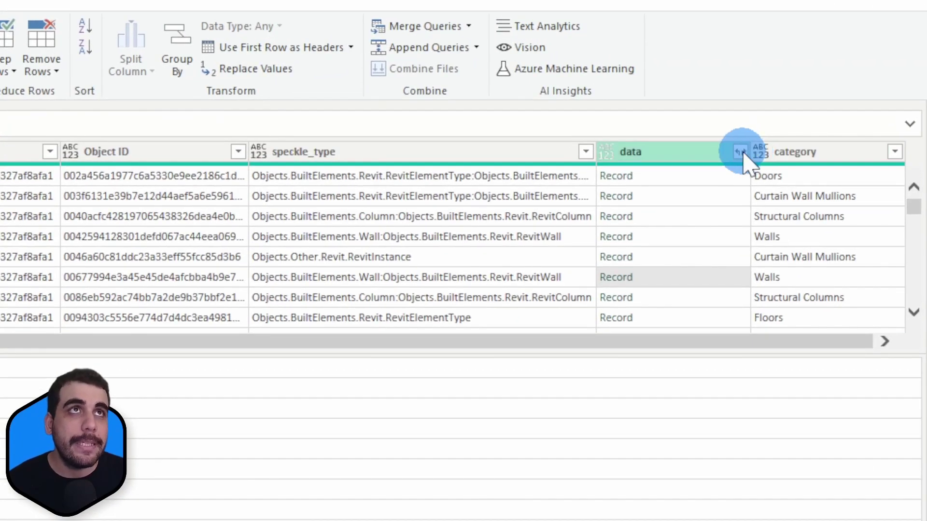
pyautogui.click(740, 153)
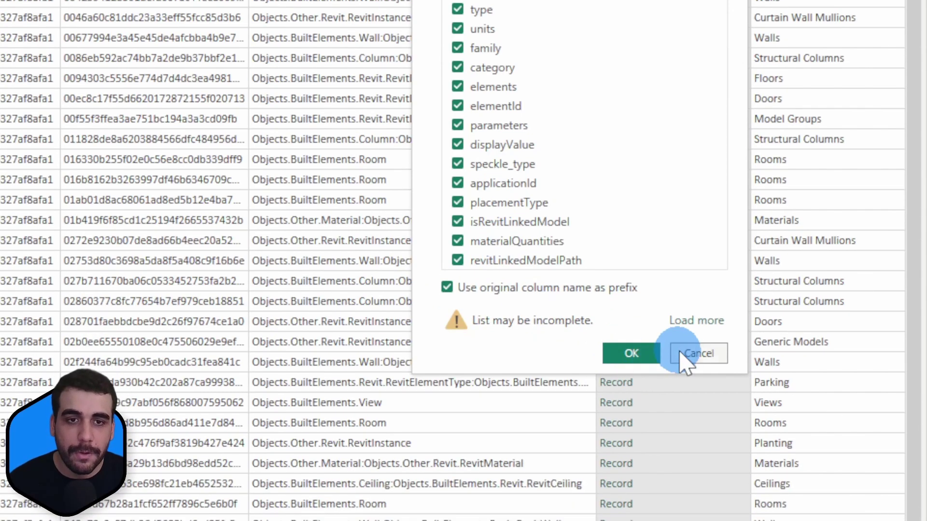
pyautogui.click(703, 353)
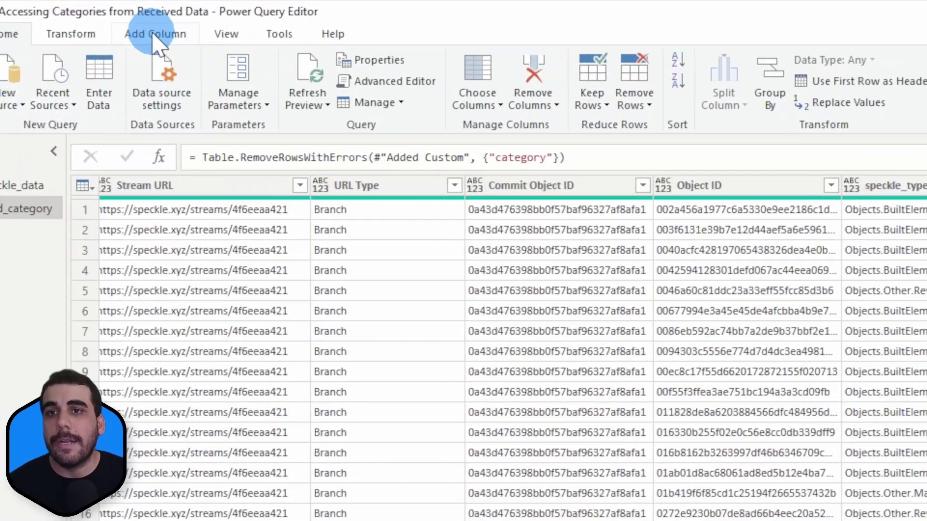
# Add a custom column named params with the formula [data][parameters] and preview the record in its first row.
pyautogui.click(115, 17)
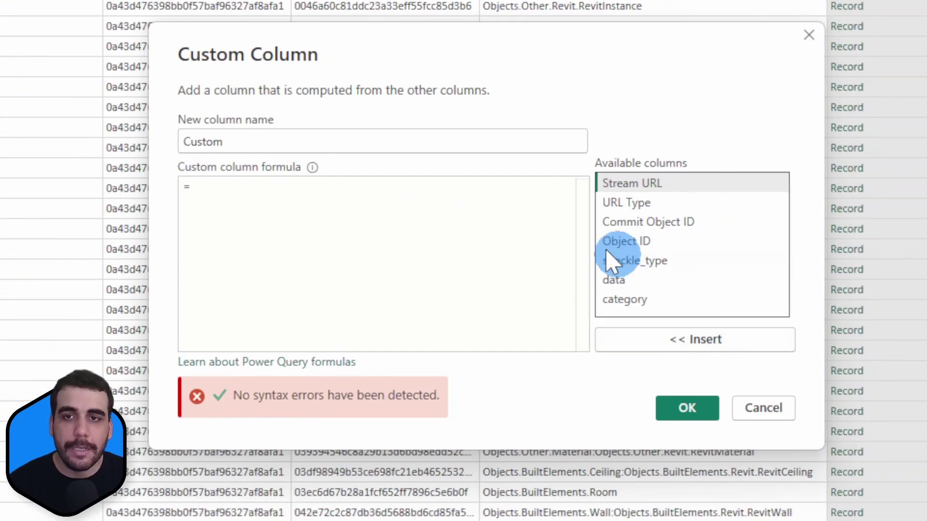
pyautogui.doubleClick(381, 148)
pyautogui.write('params')
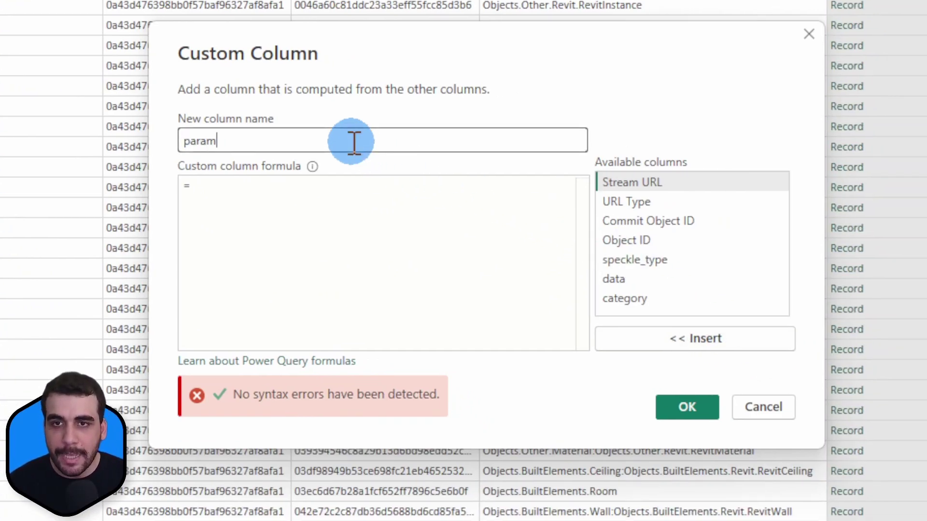
pyautogui.click(328, 234)
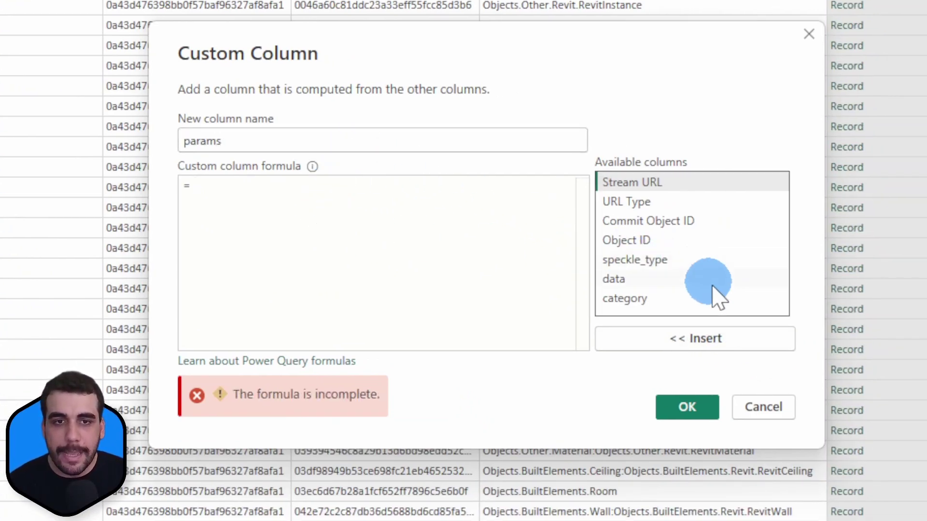
pyautogui.doubleClick(628, 280)
pyautogui.click(286, 203)
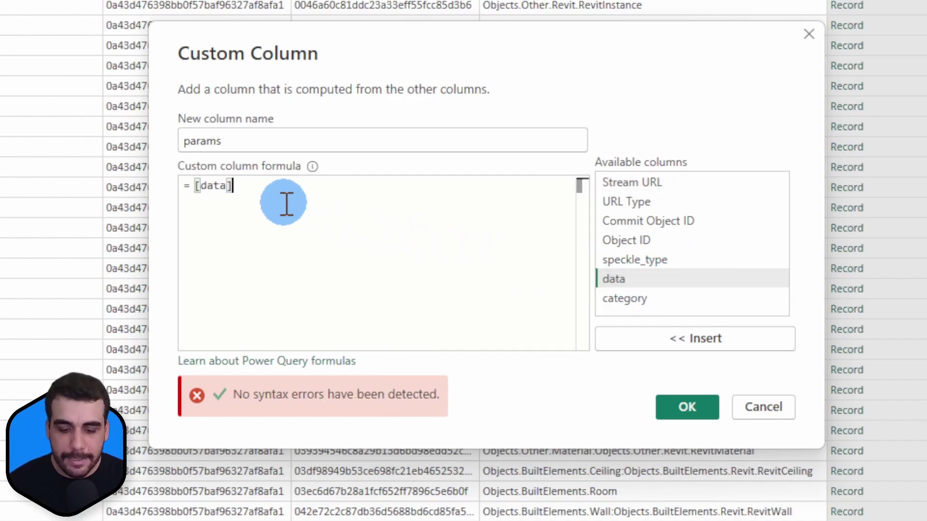
pyautogui.write('[parameters]')
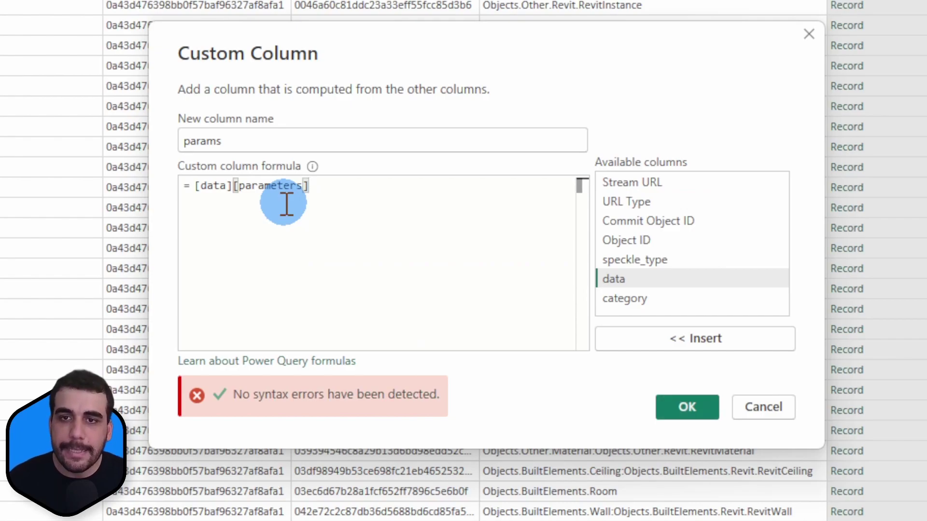
pyautogui.doubleClick(272, 188)
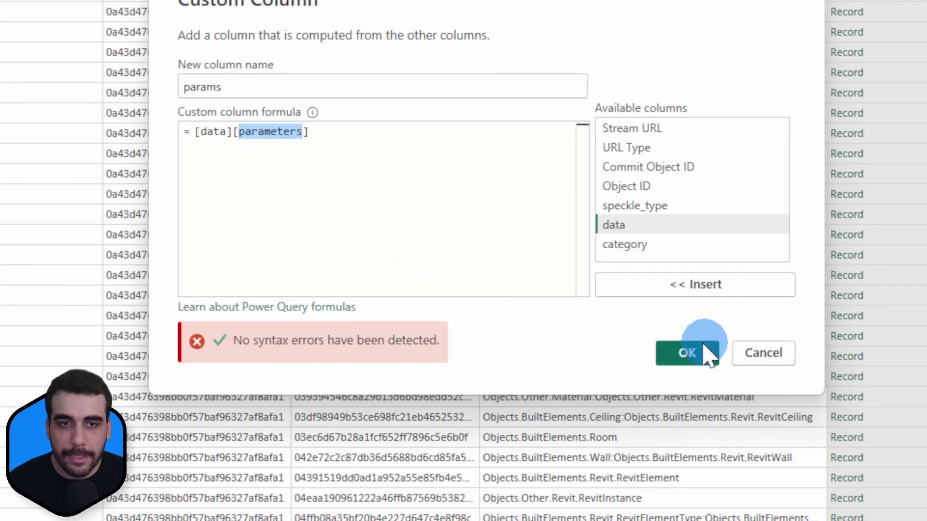
pyautogui.click(687, 399)
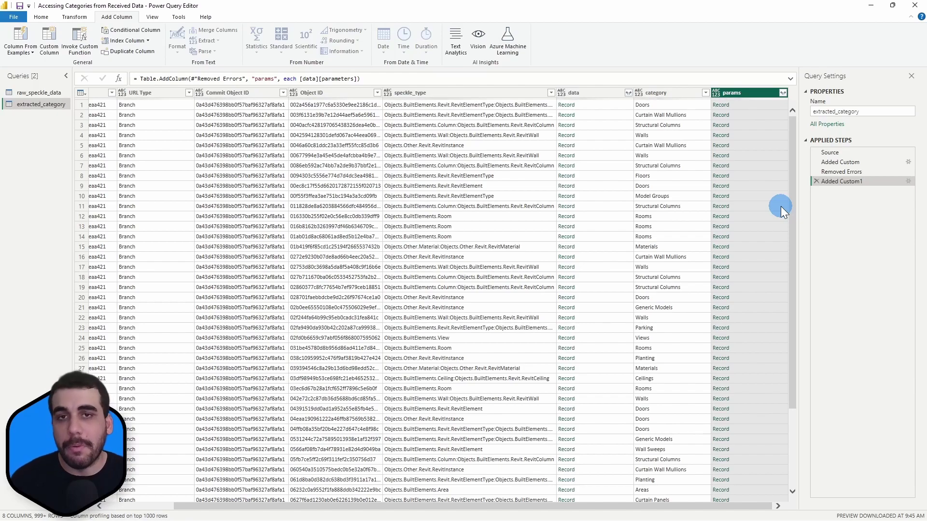
pyautogui.click(740, 105)
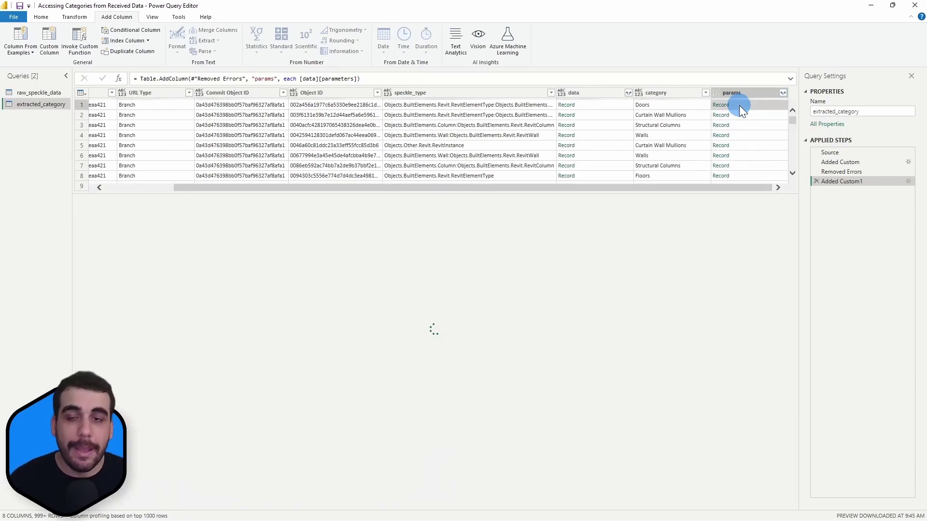
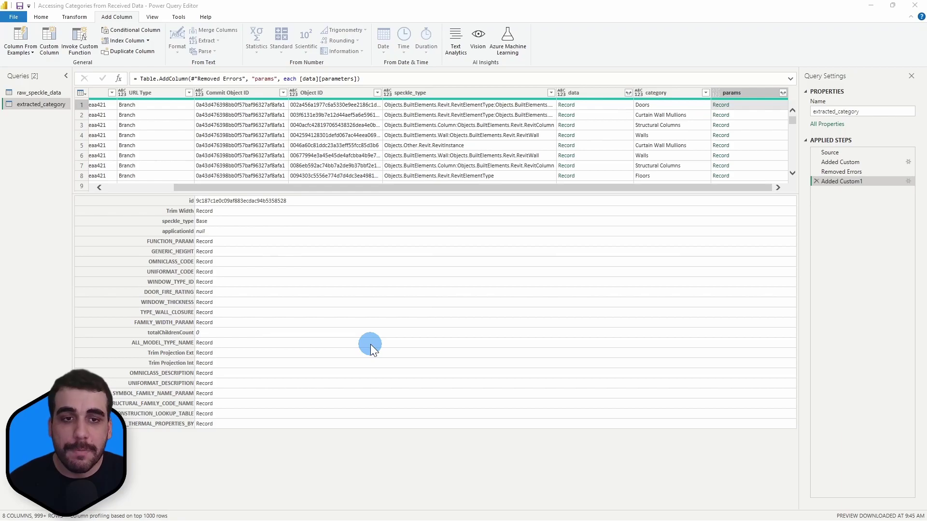
# Switch to the web browser, go to Speckle and open the Revit commit on the viewing-revit-models-in-powerbi branch.
pyautogui.hotkey('alt', 'Tab')
pyautogui.click(133, 26)
pyautogui.write('speckle')
pyautogui.press('Return')
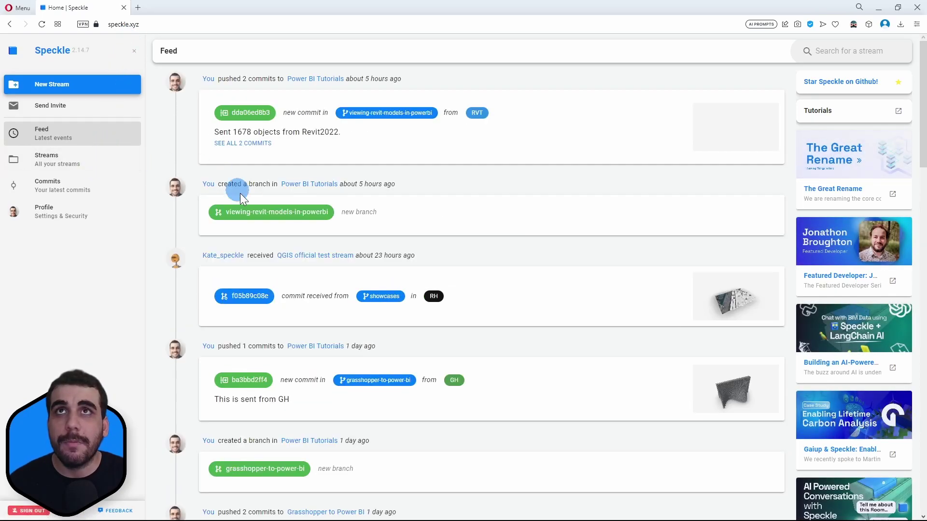
pyautogui.click(258, 211)
pyautogui.click(270, 157)
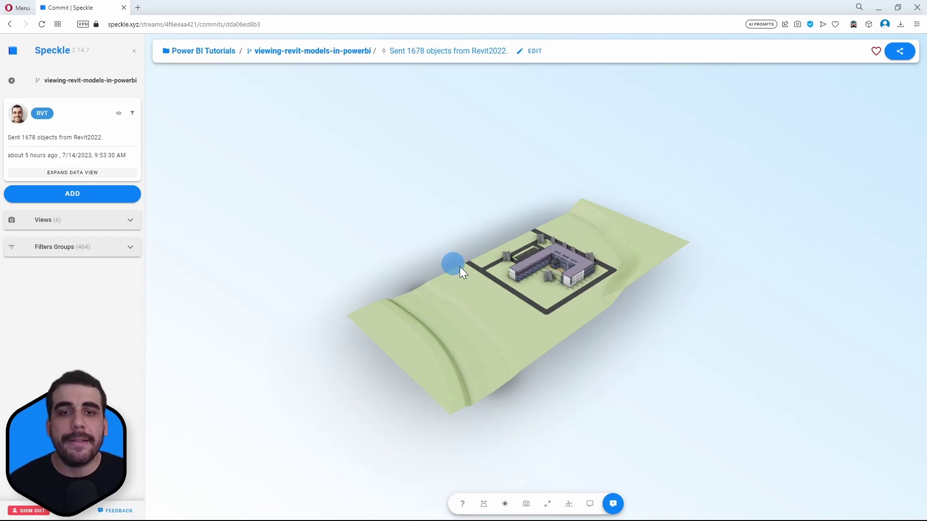
# Look closely at the building model, expand the commit's data view and open its elements collection.
pyautogui.doubleClick(601, 288)
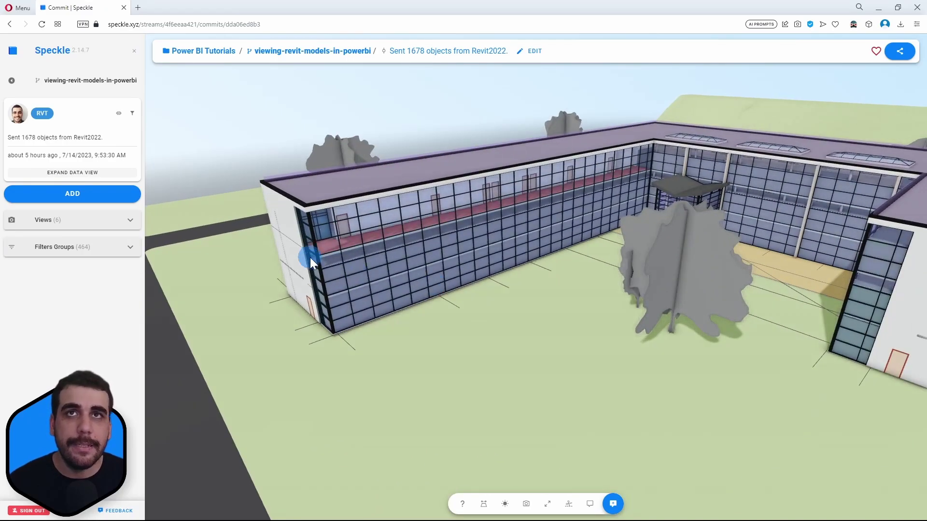
pyautogui.scroll(5, 313, 246)
pyautogui.scroll(-5, 290, 245)
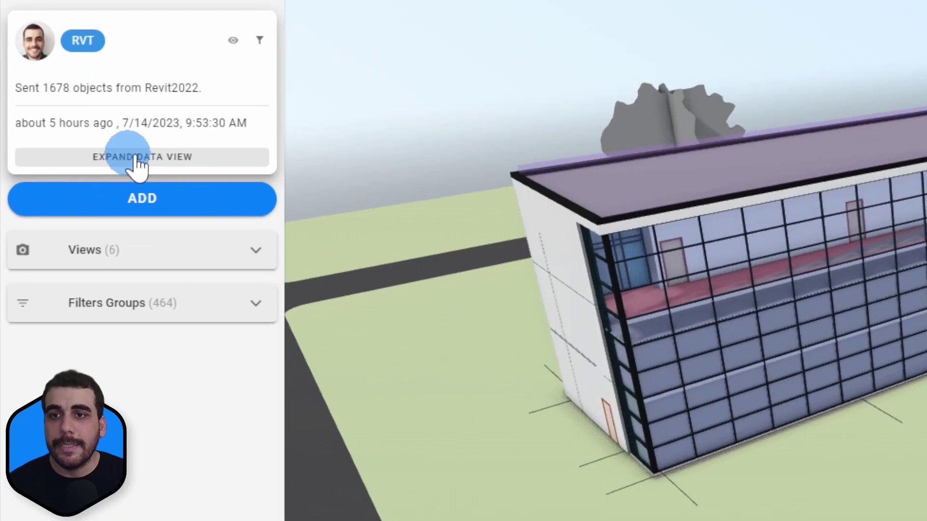
pyautogui.click(57, 172)
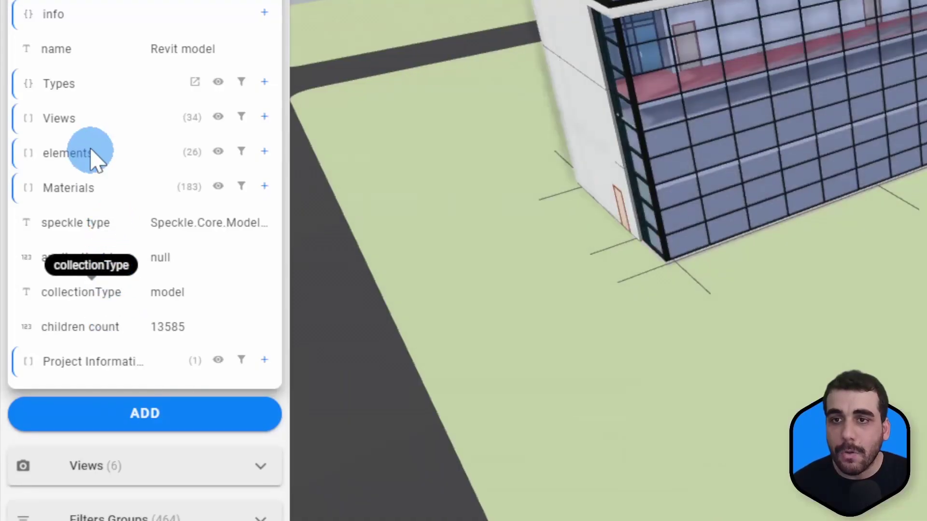
pyautogui.moveTo(78, 155)
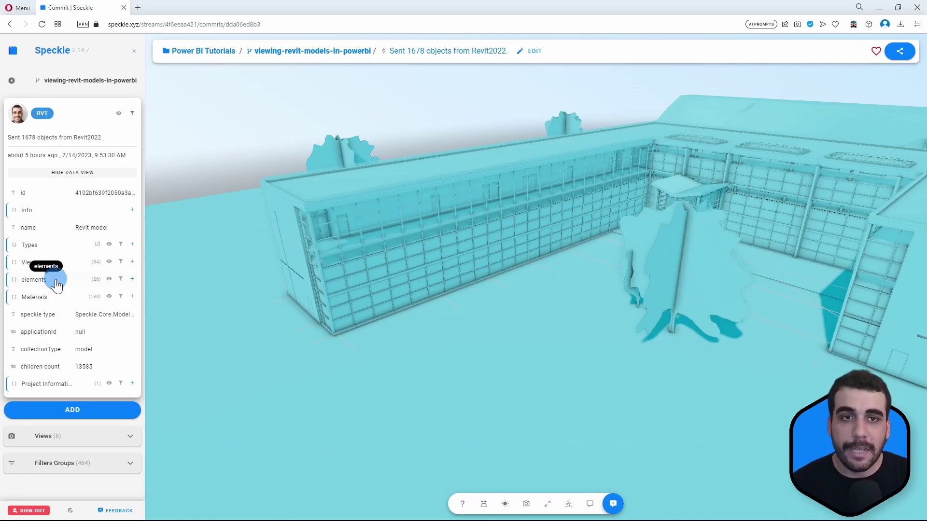
pyautogui.click(57, 285)
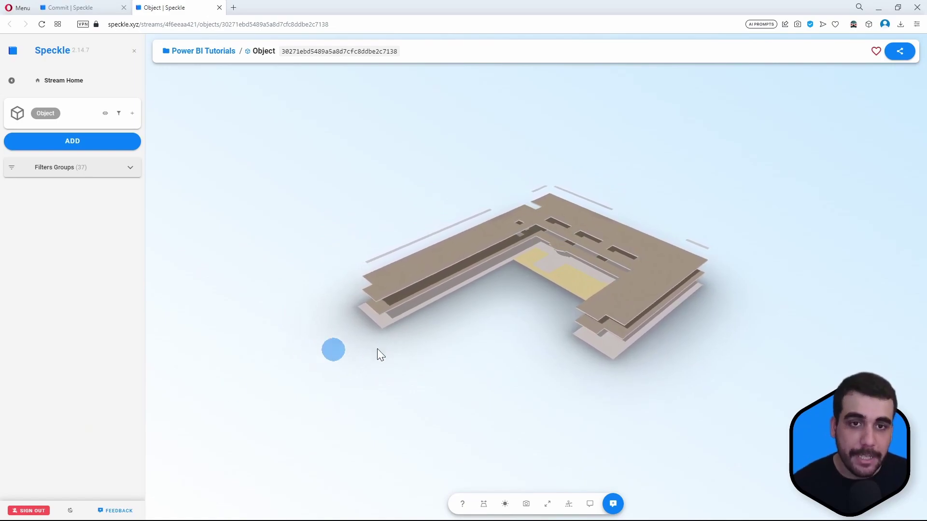
# Select the uppermost floor slab, expand its full list of parameters and inspect the ANALYTICAL_RO… parameter.
pyautogui.moveTo(378, 350); pyautogui.dragTo(552, 298)
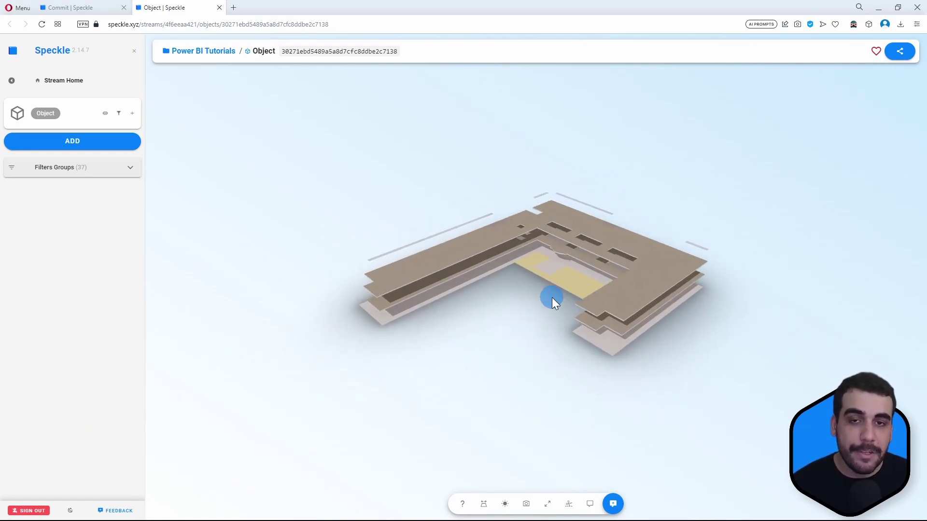
pyautogui.click(434, 265)
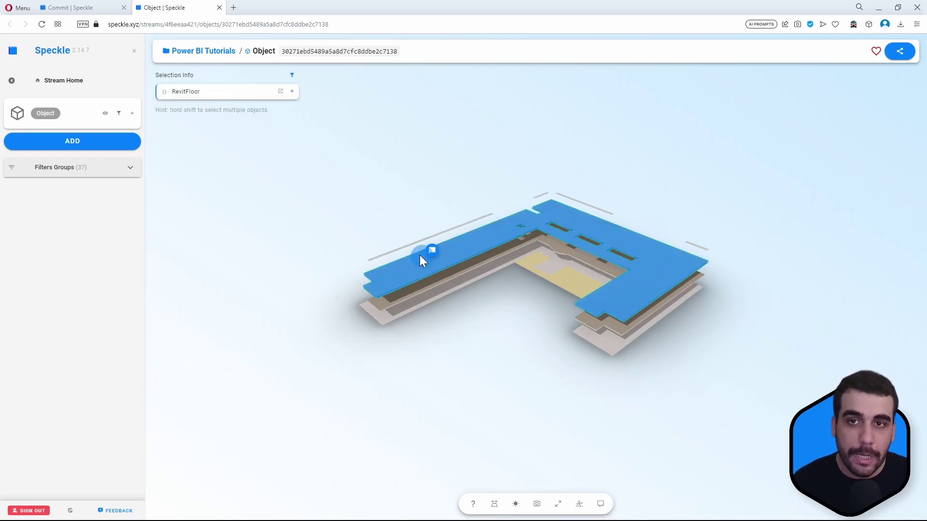
pyautogui.click(228, 97)
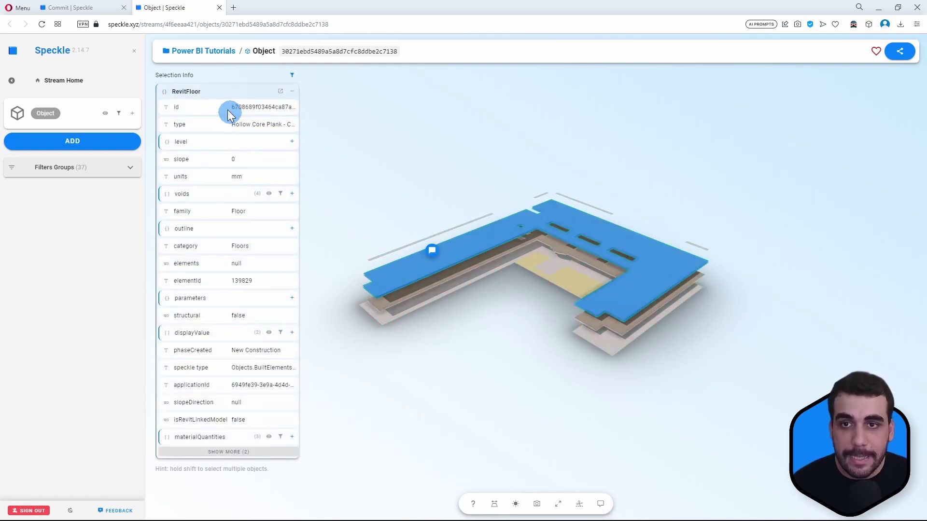
pyautogui.click(228, 304)
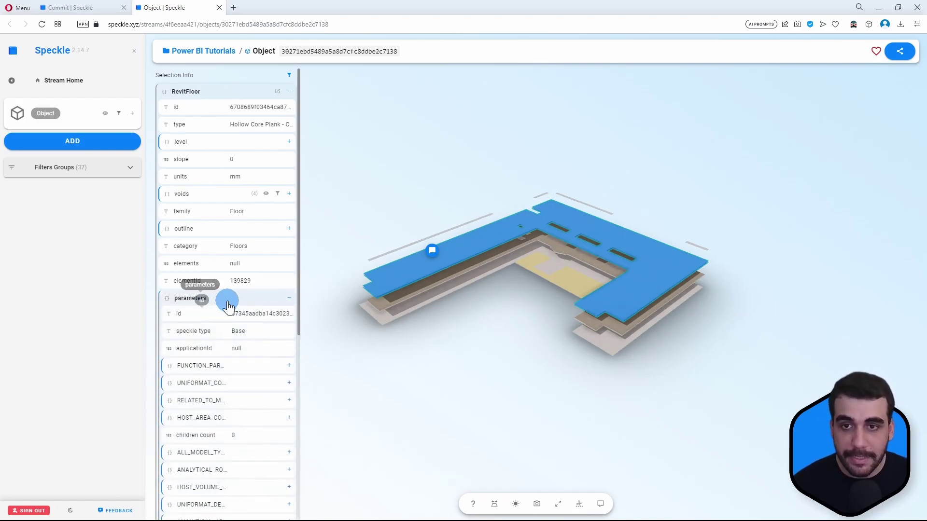
pyautogui.scroll(-4, 228, 304)
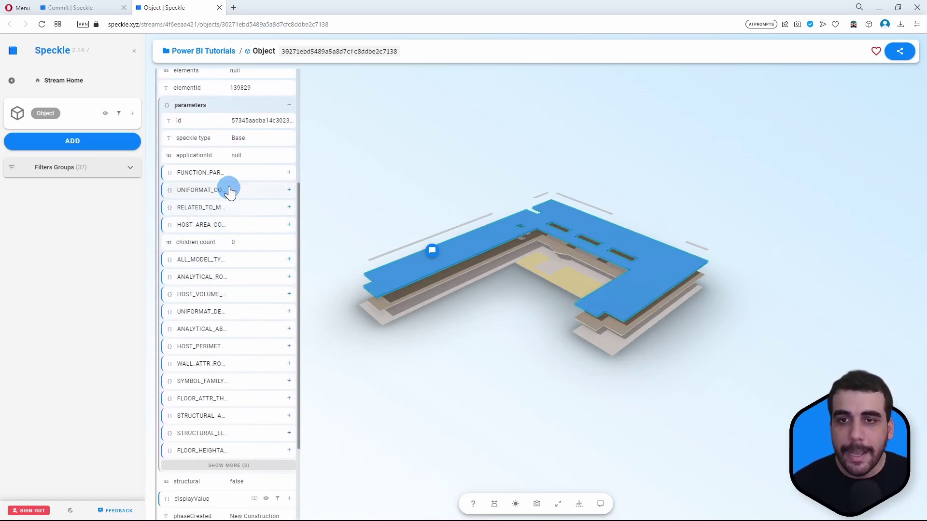
pyautogui.click(247, 466)
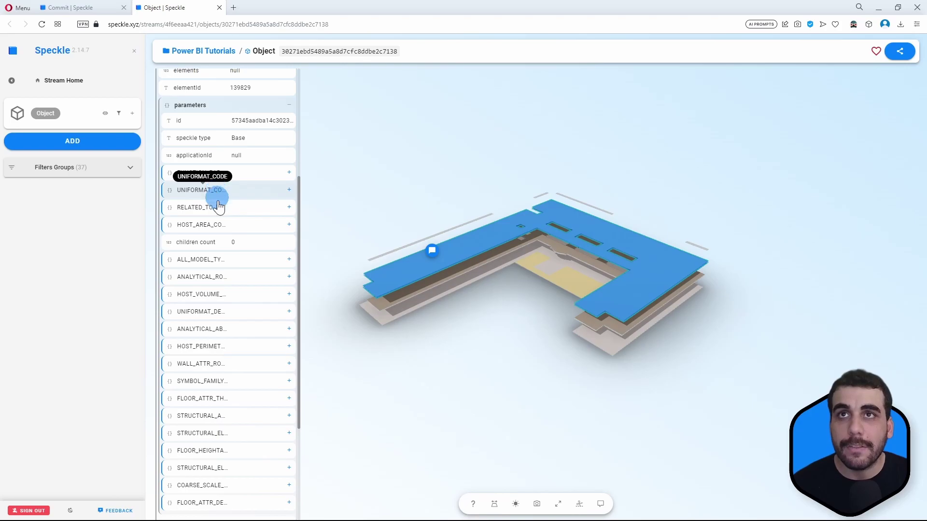
pyautogui.click(214, 278)
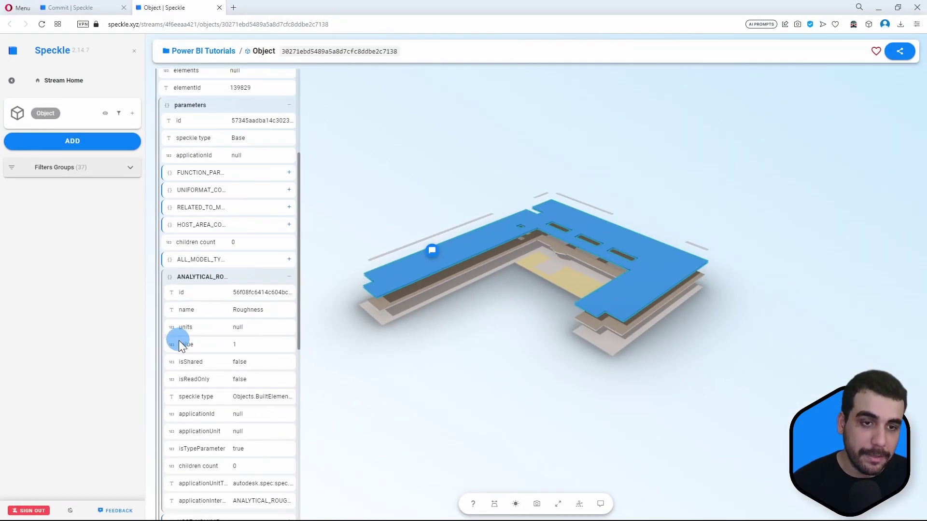
# Reselect the uppermost floor slab, expand its HOST_AREA_CO… parameter and highlight the name value Area.
pyautogui.click(266, 326)
pyautogui.click(424, 283)
pyautogui.click(227, 99)
pyautogui.click(187, 302)
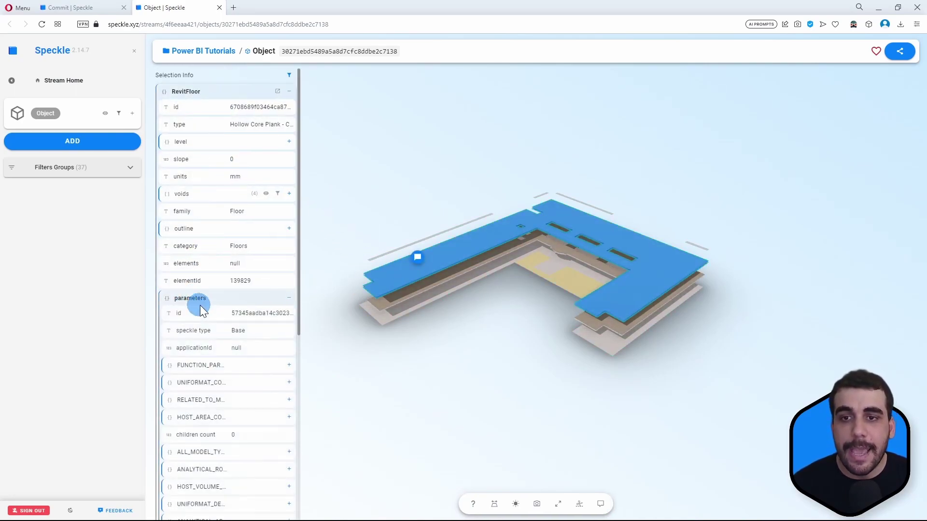
pyautogui.scroll(-5, 207, 352)
pyautogui.click(222, 422)
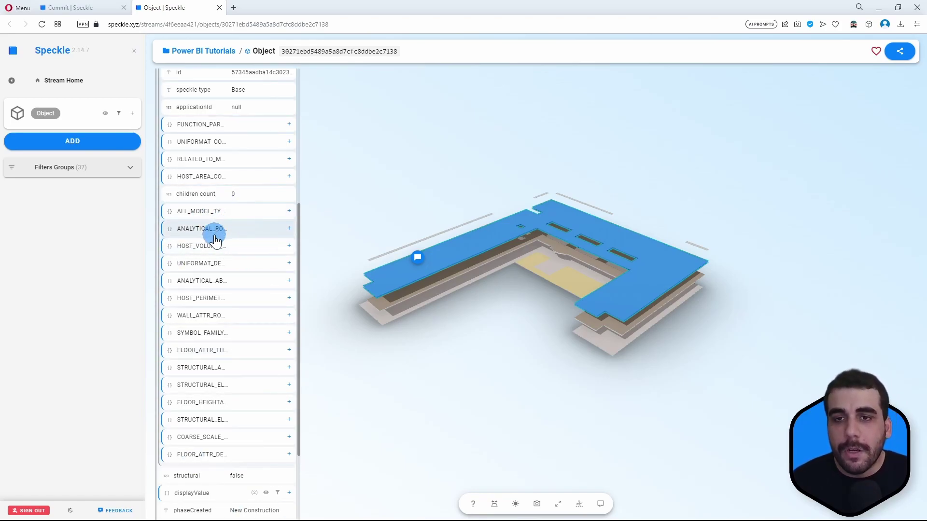
pyautogui.click(215, 177)
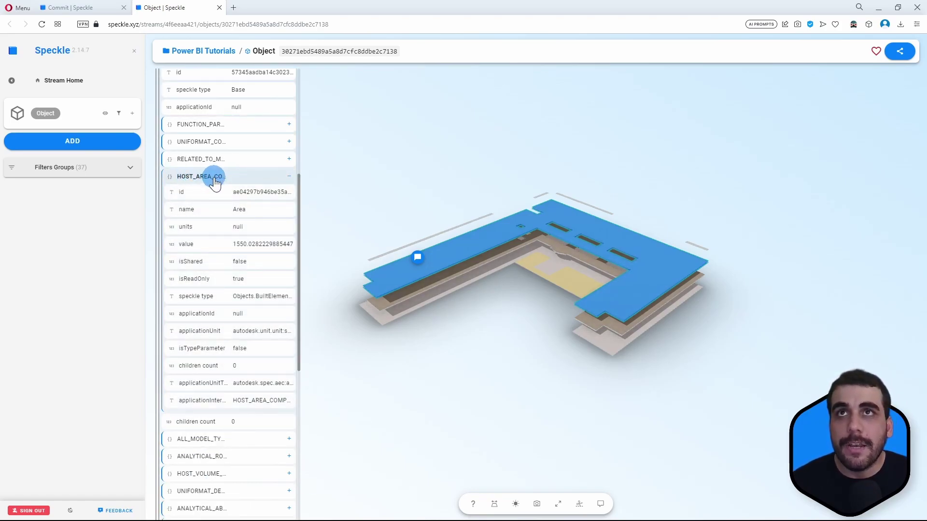
pyautogui.doubleClick(237, 209)
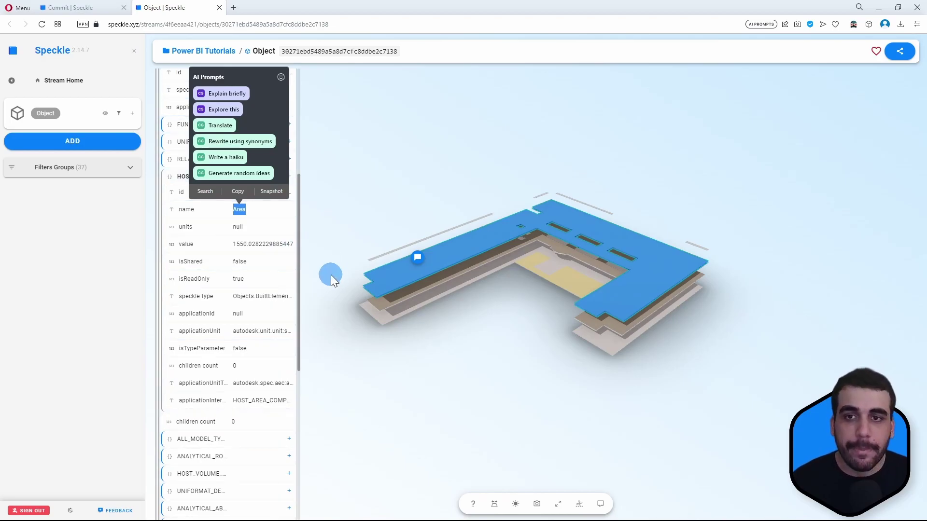
# Examine the fields of the HOST_AREA_CO… parameter within the slab's parameters and switch back to the Power Query Editor.
pyautogui.click(254, 261)
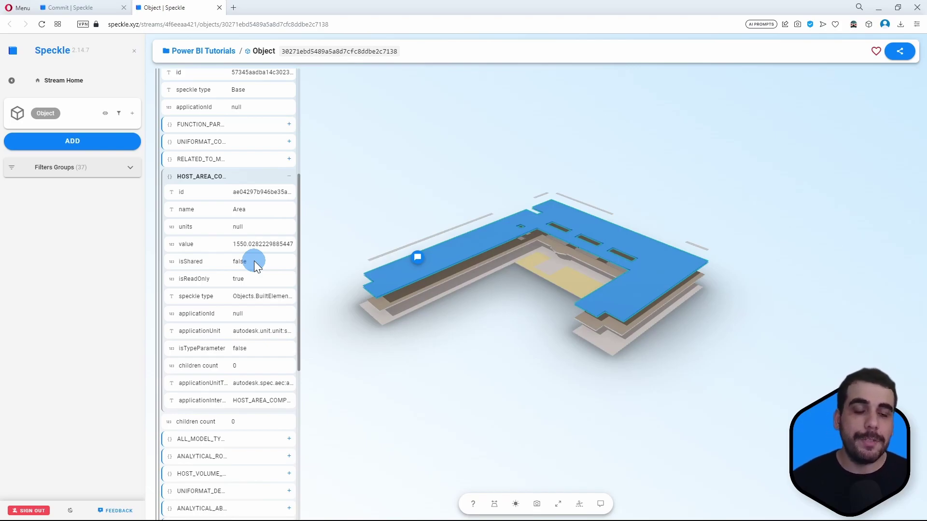
pyautogui.scroll(4, 232, 255)
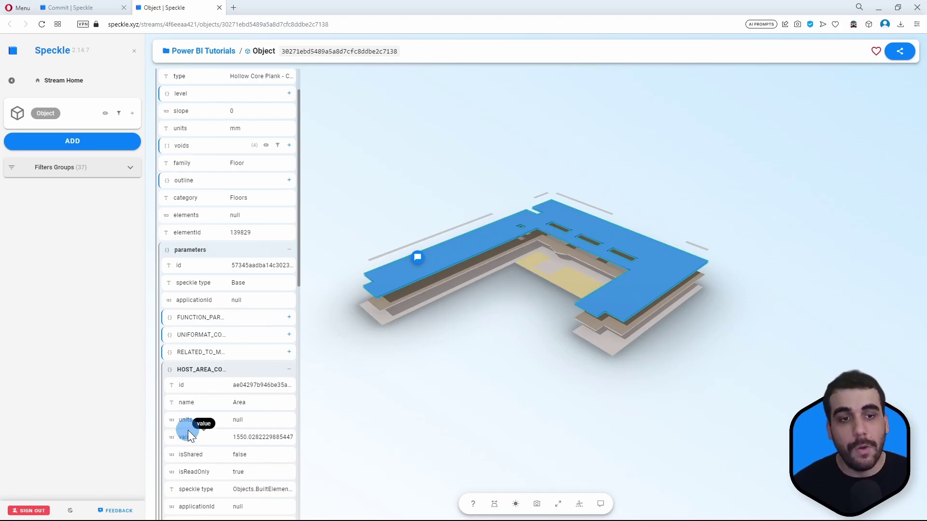
pyautogui.hotkey('alt', 'Tab')
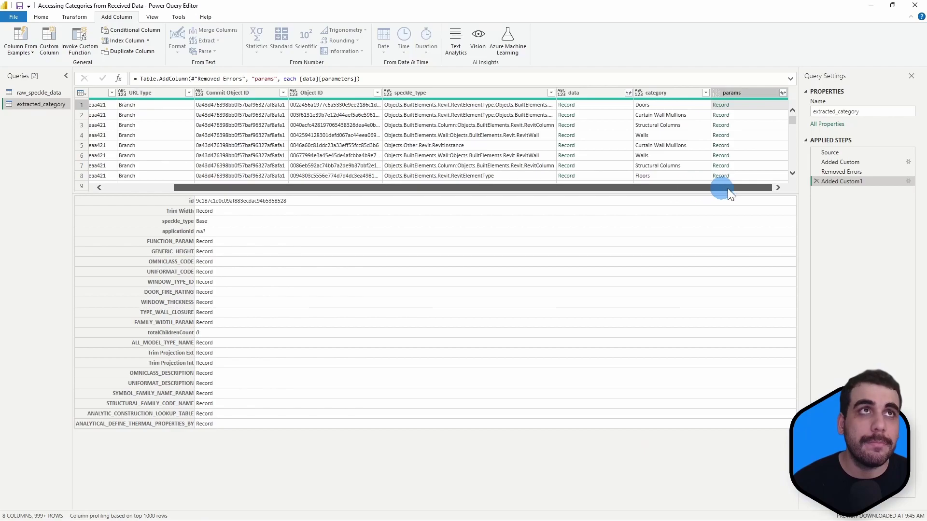
# Filter the category column of the extracted_category query to Floors only.
pyautogui.click(708, 94)
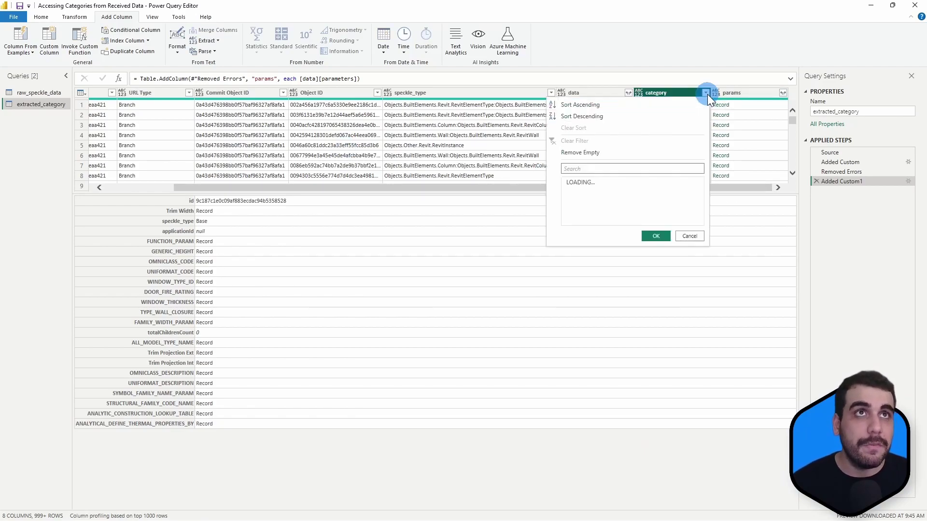
pyautogui.click(570, 195)
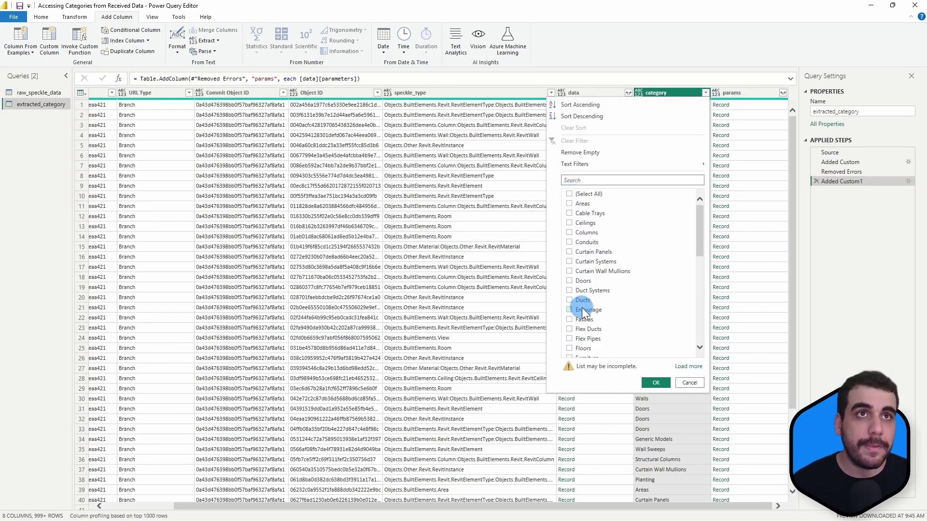
pyautogui.scroll(-1, 584, 314)
pyautogui.click(655, 382)
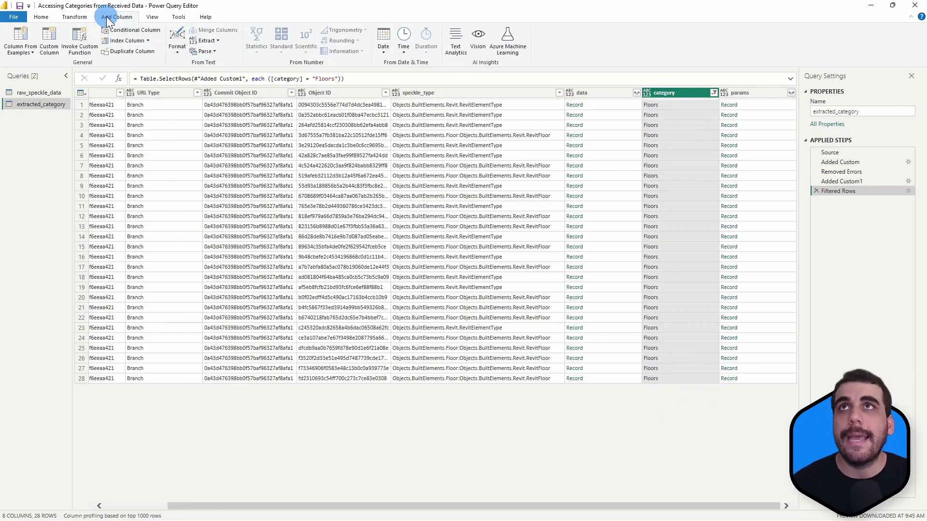
# Add a custom column named Area with the formula [parameters][HOST_AREA_COMPUTED][value].
pyautogui.click(48, 49)
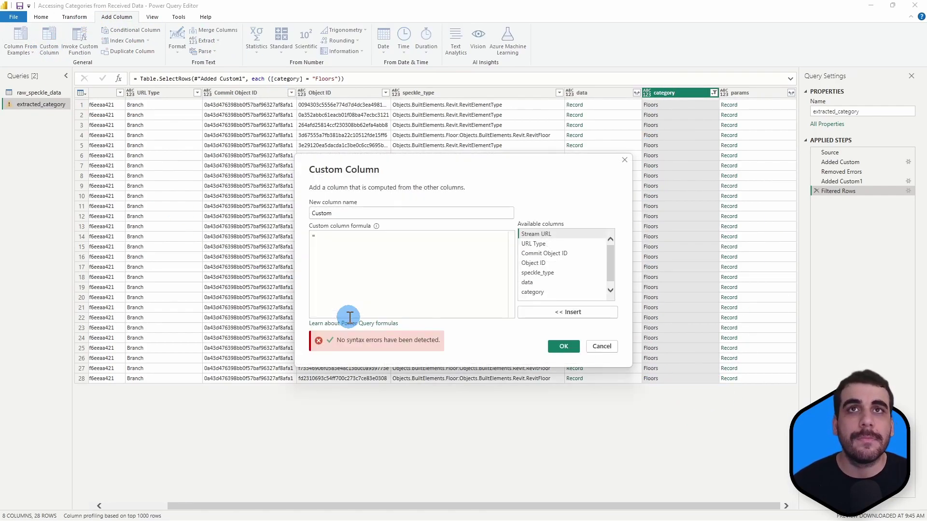
pyautogui.write('Area')
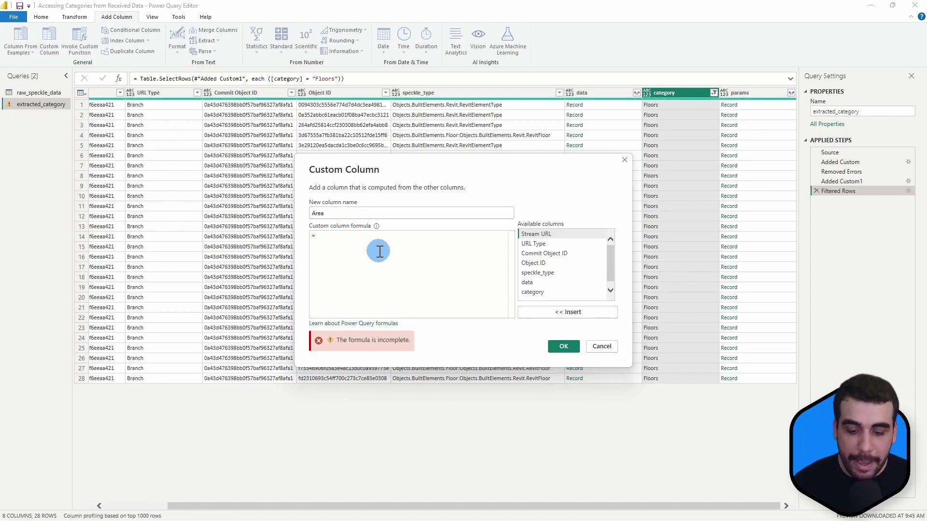
pyautogui.write('[parameters')
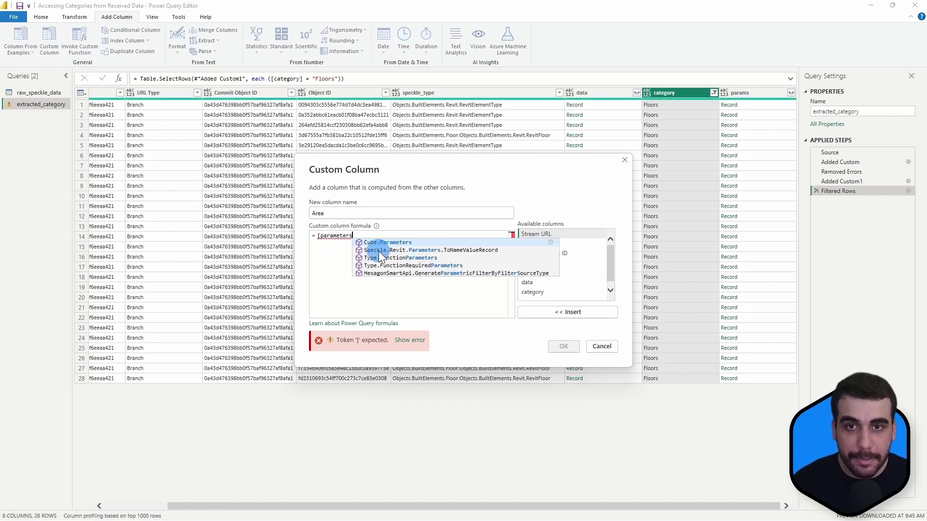
pyautogui.write('][')
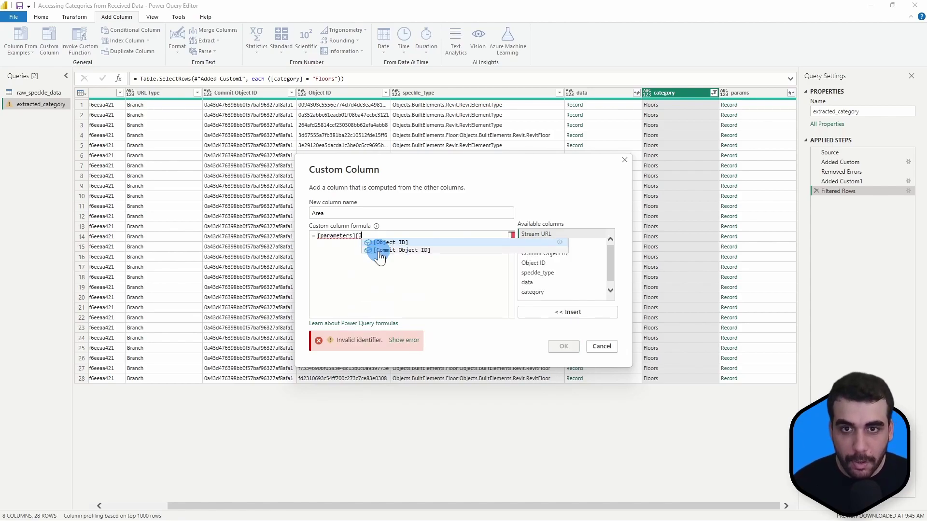
pyautogui.write('HOST_AREA_COMPUTED_')
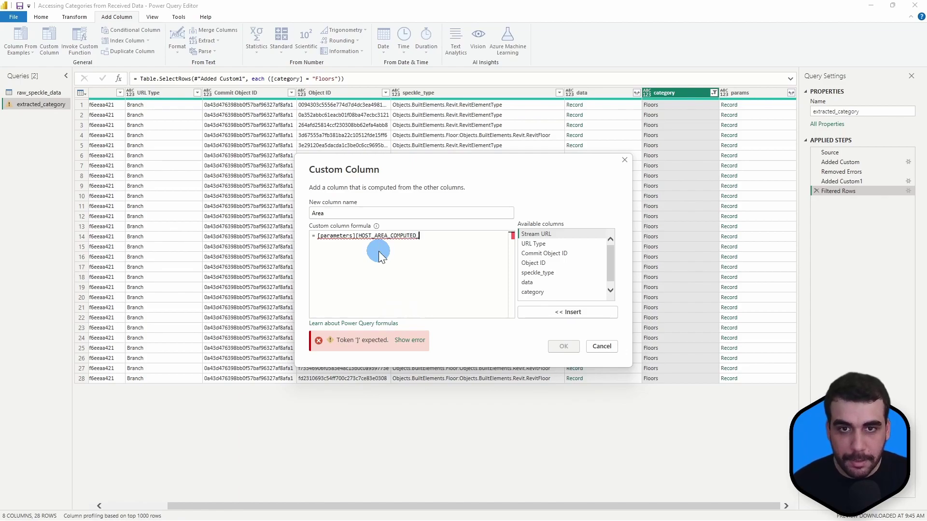
pyautogui.write('][')
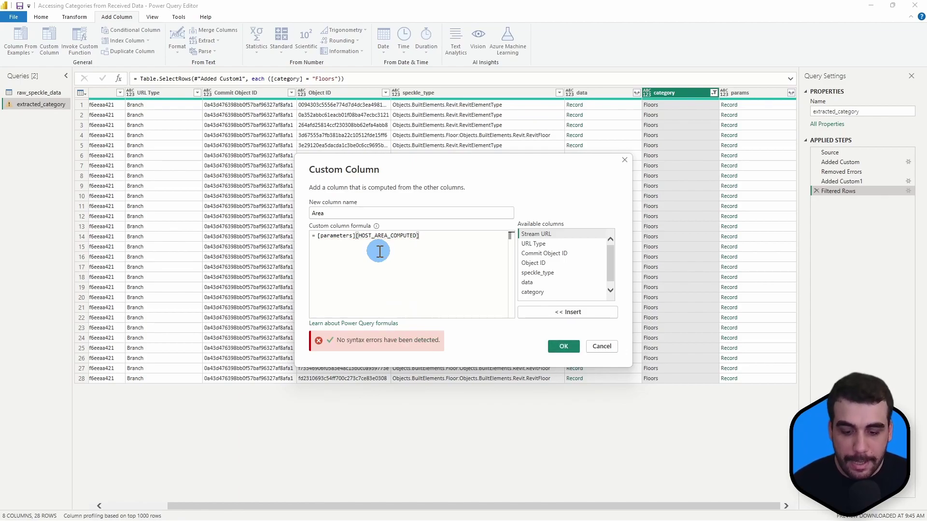
pyautogui.write('value]')
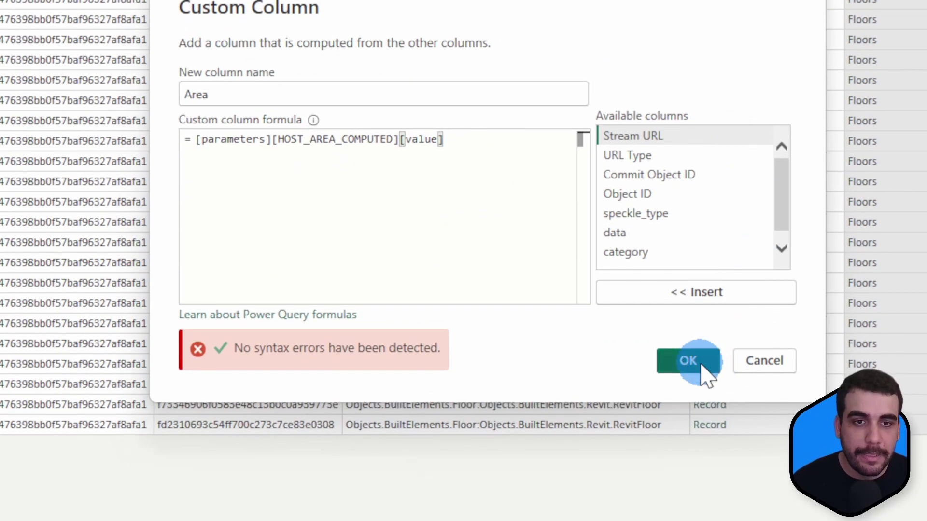
pyautogui.click(704, 390)
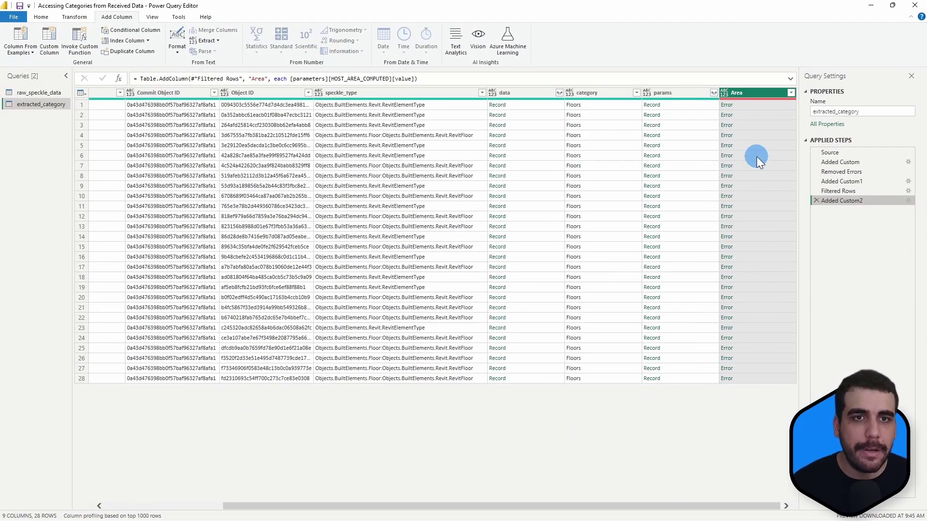
# Edit the Area column's formula to read [params][HOST_AREA_COMPUTED][value].
pyautogui.click(909, 201)
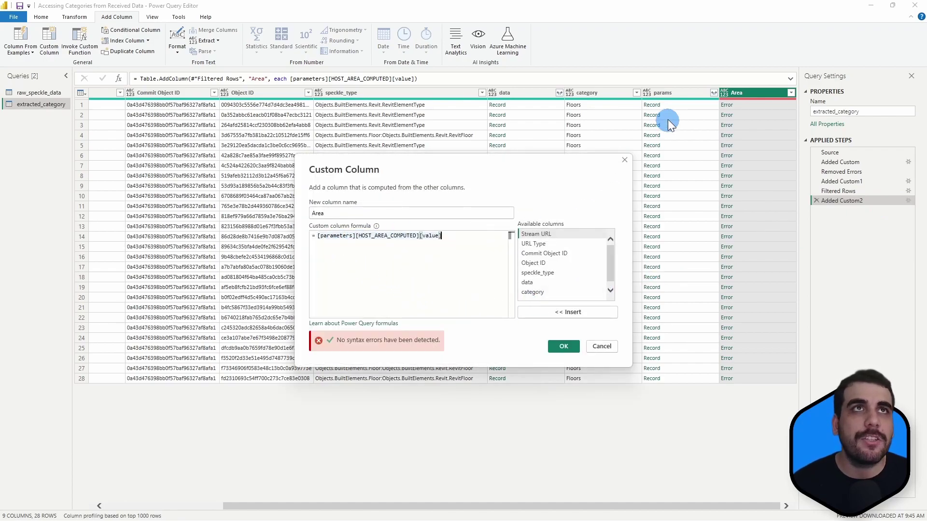
pyautogui.click(338, 241)
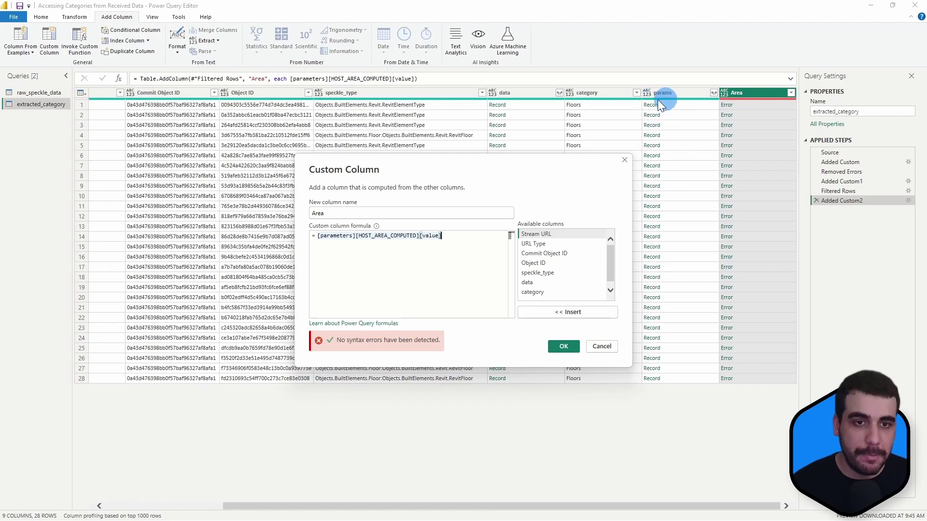
pyautogui.doubleClick(338, 236)
pyautogui.write('params')
pyautogui.click(572, 345)
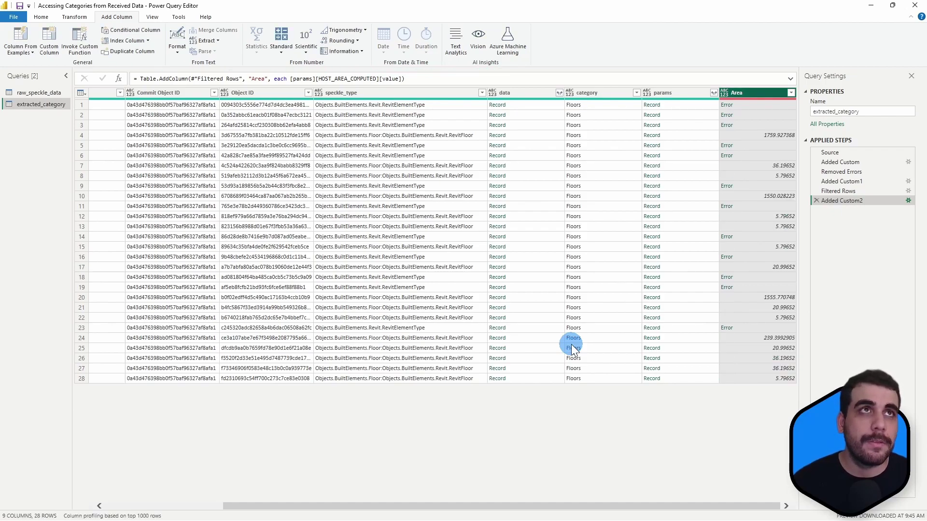
# Inspect the Area values in rows 4, 7 and 8 and enlarge the table area to show all rows.
pyautogui.click(754, 136)
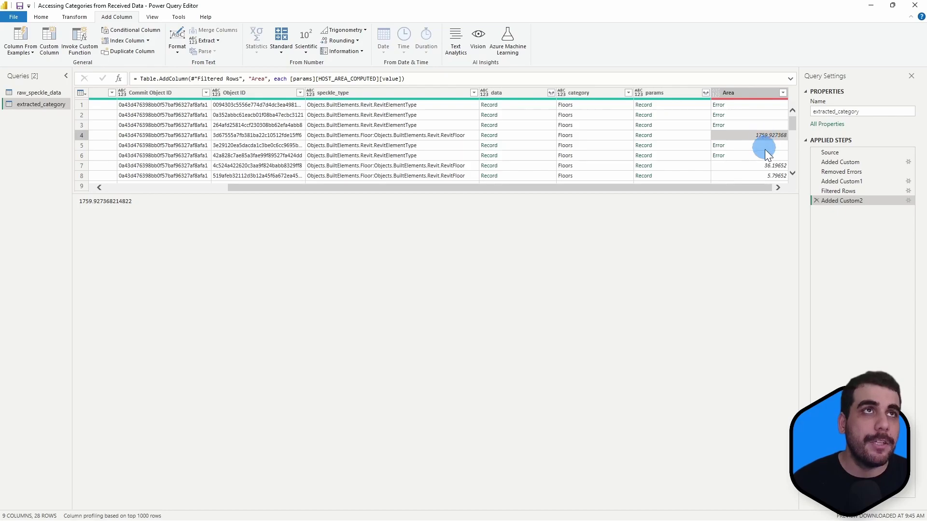
pyautogui.click(758, 166)
pyautogui.click(751, 176)
pyautogui.scroll(-2, 740, 157)
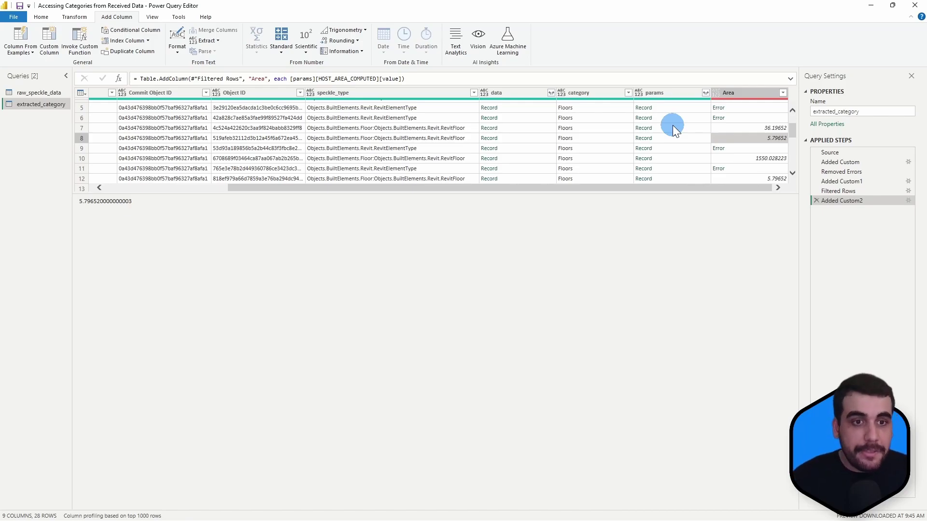
pyautogui.moveTo(529, 195); pyautogui.dragTo(514, 456)
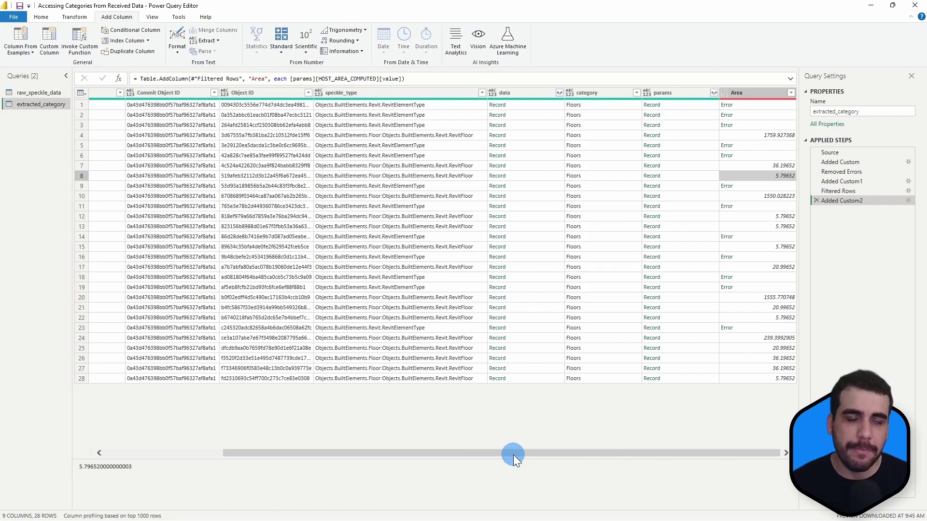
# Delete the Added Custom2 and Filtered Rows steps from the extracted_category query.
pyautogui.click(816, 200)
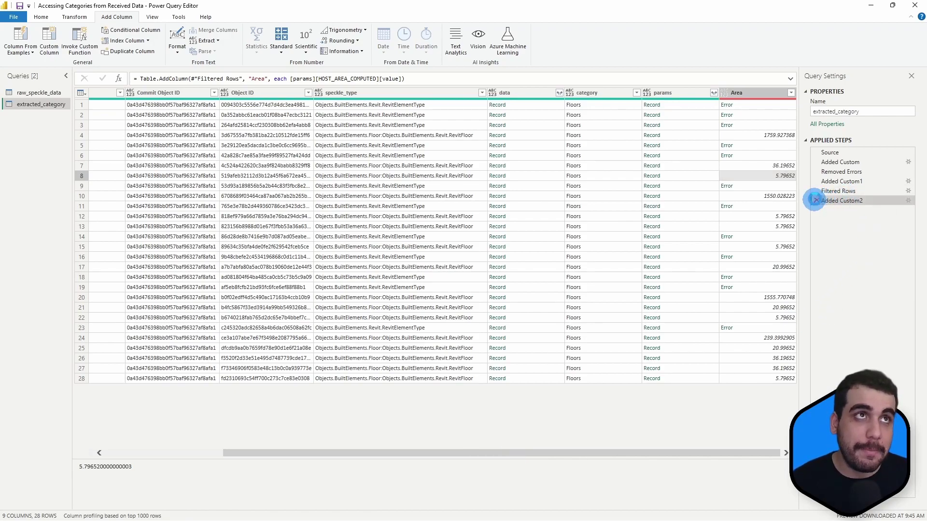
pyautogui.click(817, 192)
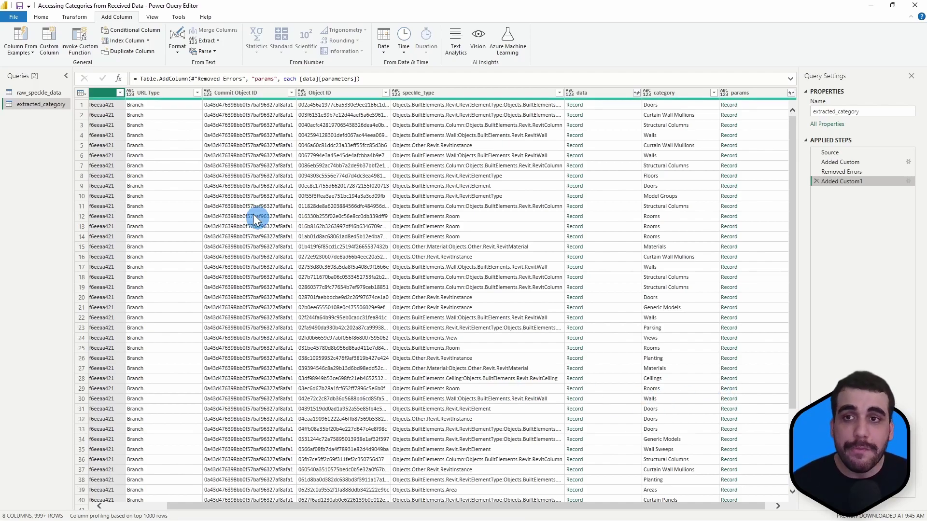
# Create a query referencing extracted_category and group it by category into a new column all_data using the All Rows operation.
pyautogui.rightClick(32, 104)
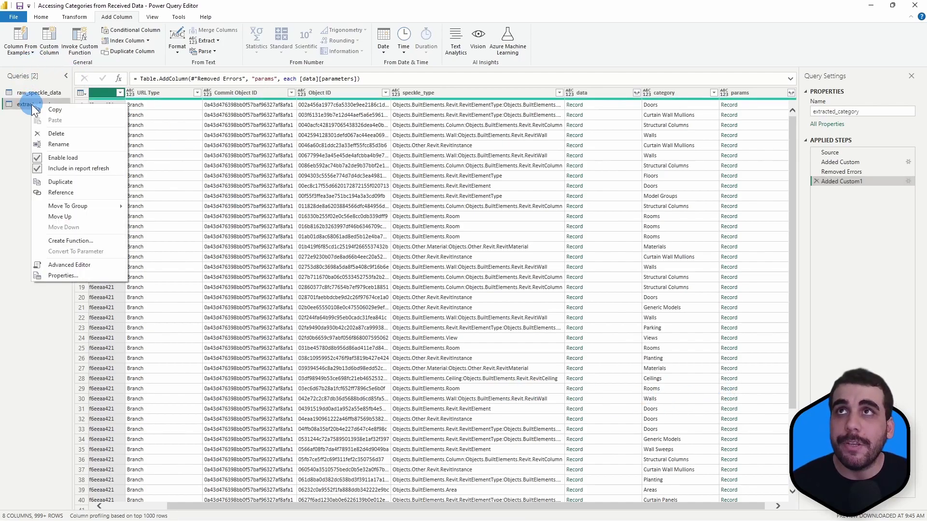
pyautogui.click(53, 192)
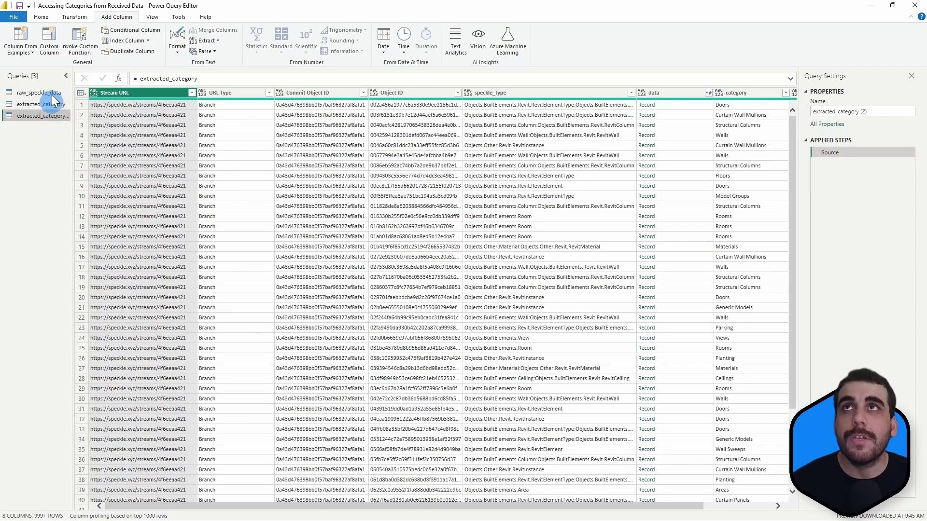
pyautogui.click(41, 17)
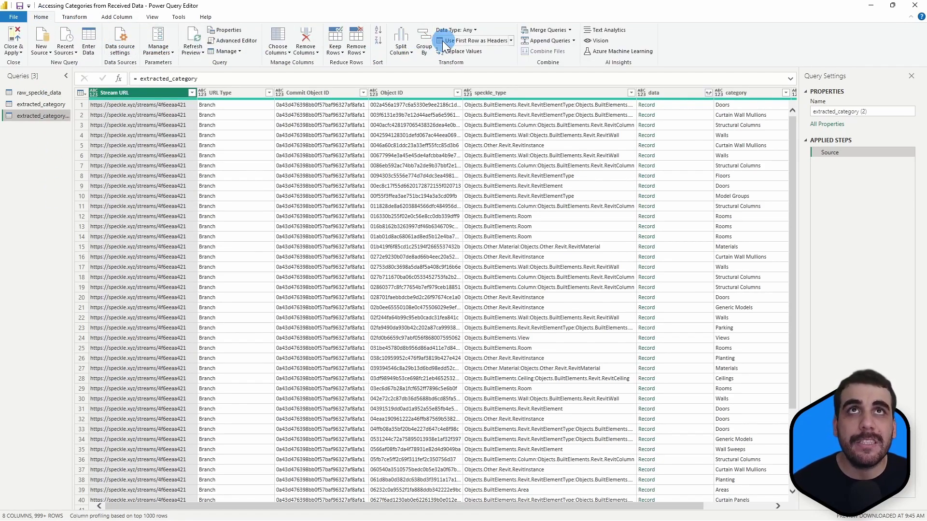
pyautogui.click(423, 48)
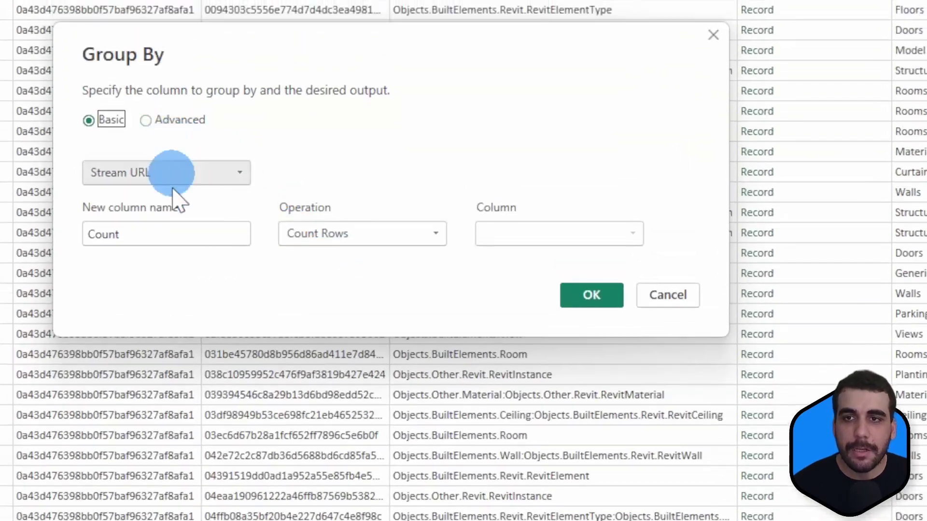
pyautogui.click(178, 103)
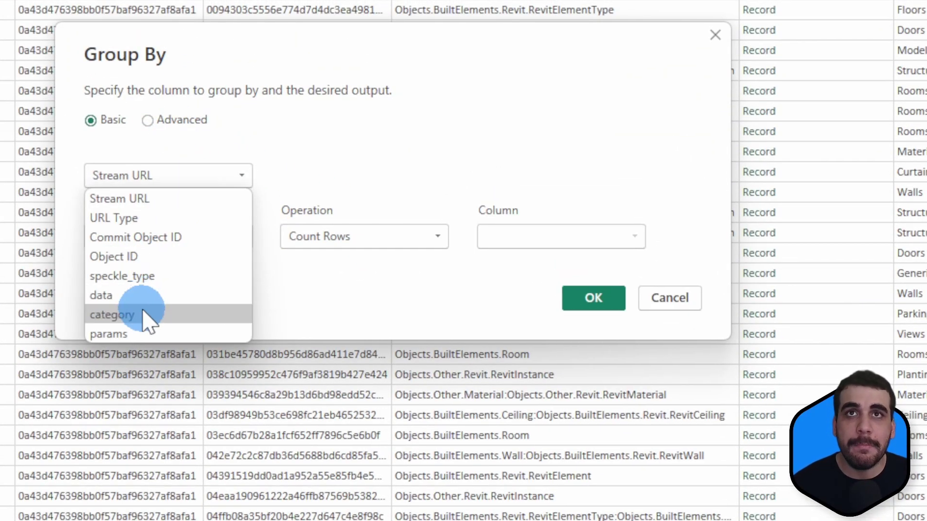
pyautogui.click(130, 314)
pyautogui.moveTo(151, 241); pyautogui.dragTo(79, 252)
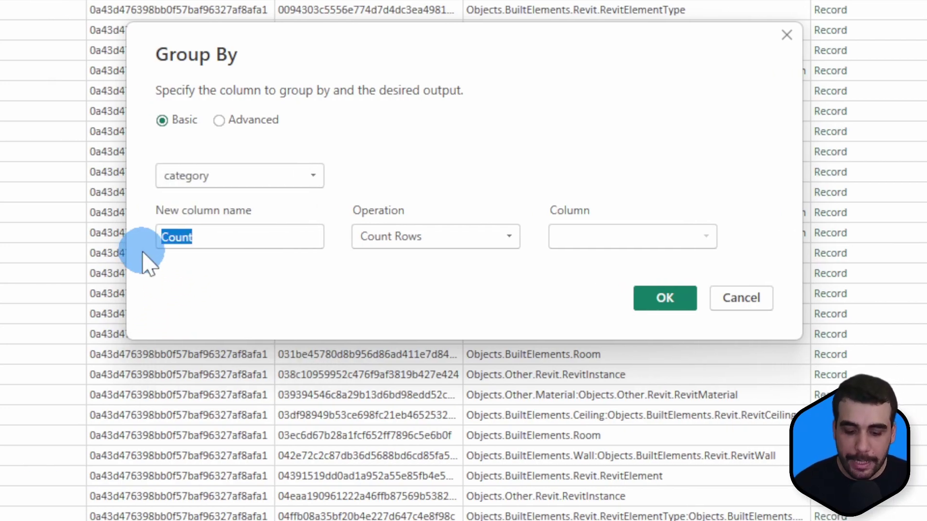
pyautogui.write('all_data')
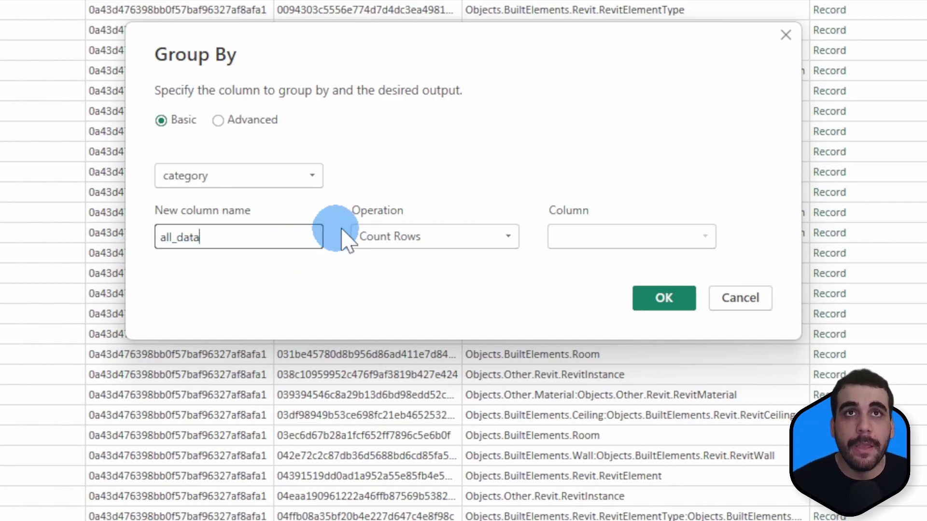
pyautogui.click(379, 236)
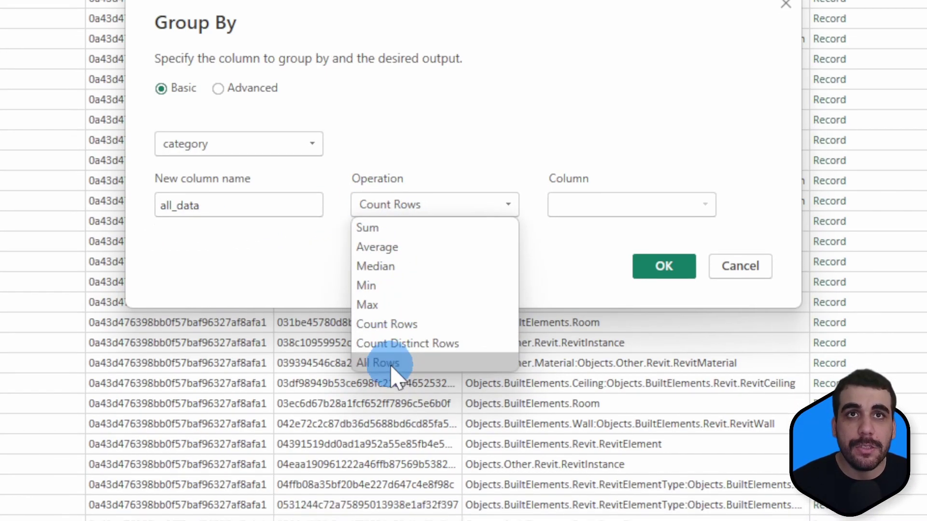
pyautogui.click(386, 395)
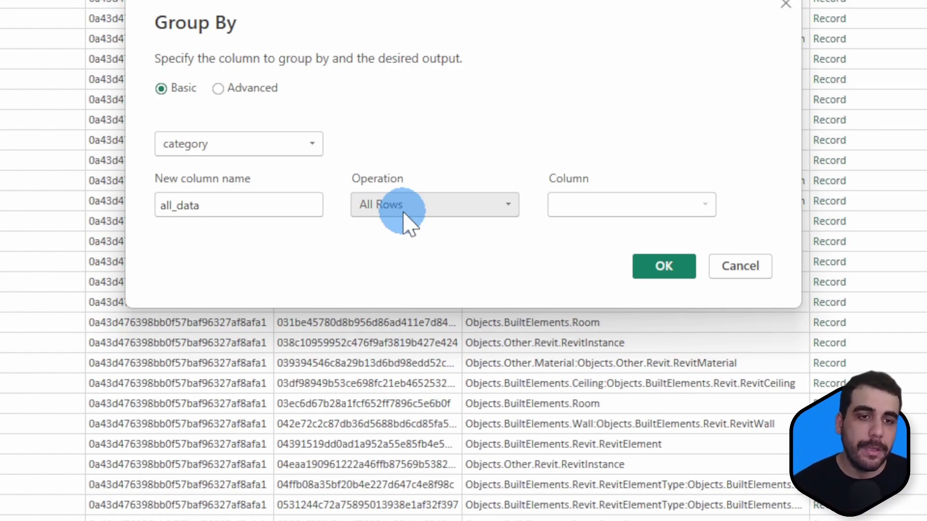
pyautogui.click(671, 268)
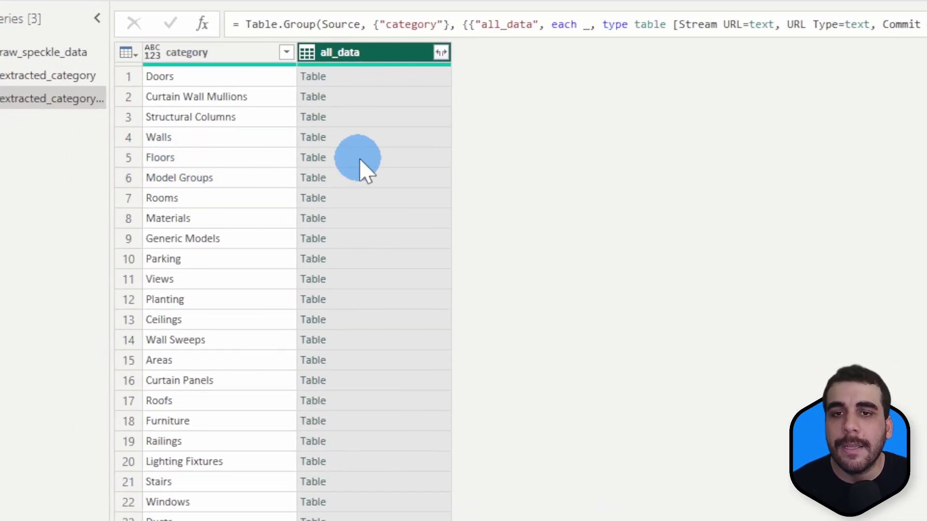
# Add the Floors row's all_data table as a new query and return to the grouped extracted_category (2) query.
pyautogui.rightClick(197, 146)
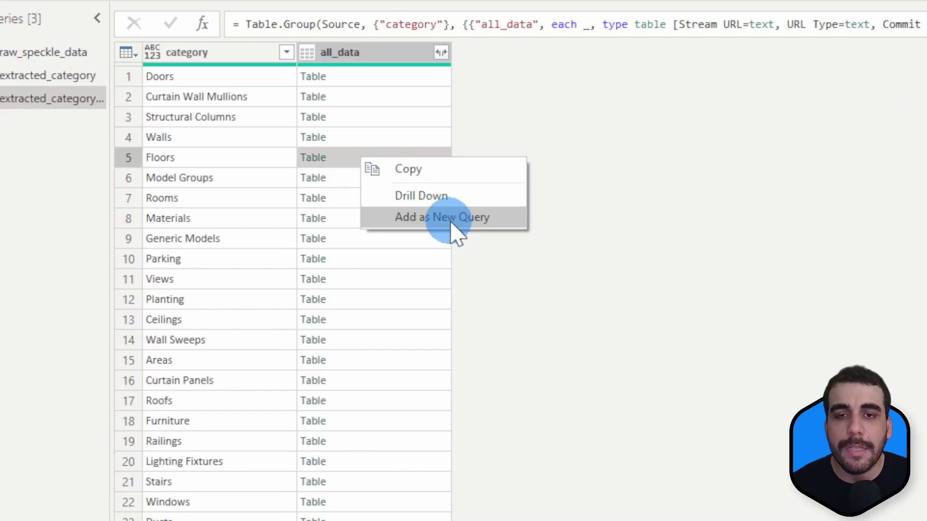
pyautogui.click(466, 232)
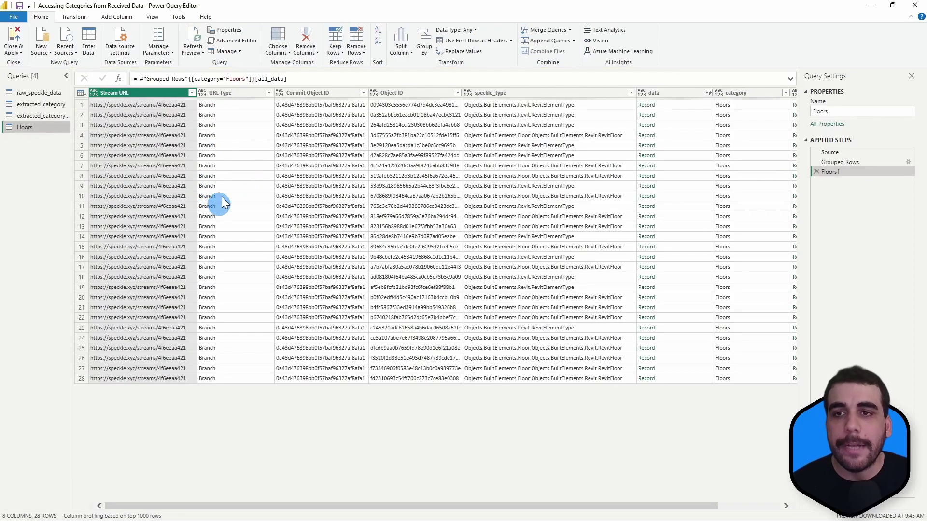
pyautogui.click(31, 118)
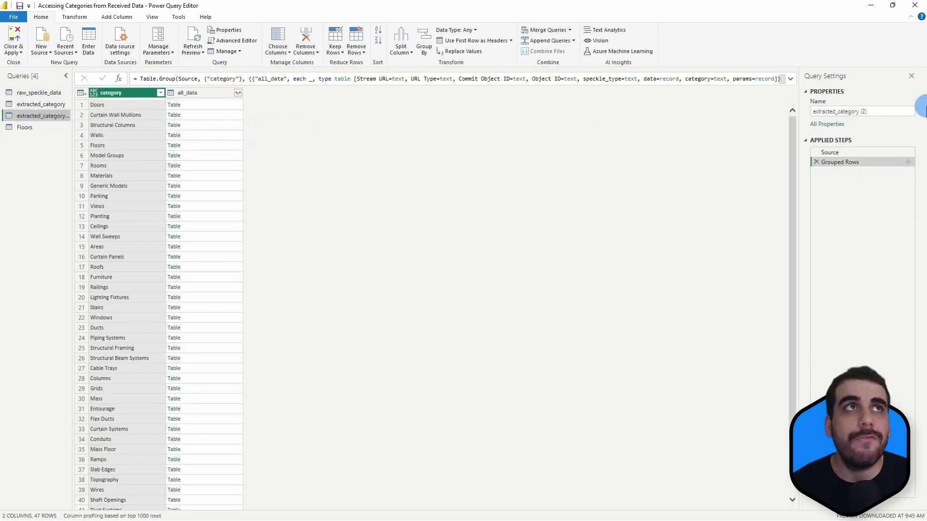
# Rename the extracted_category (2) query to grouped_by_category and disable its load into the report.
pyautogui.click(890, 110)
pyautogui.tripleClick(890, 110)
pyautogui.write('groupe')
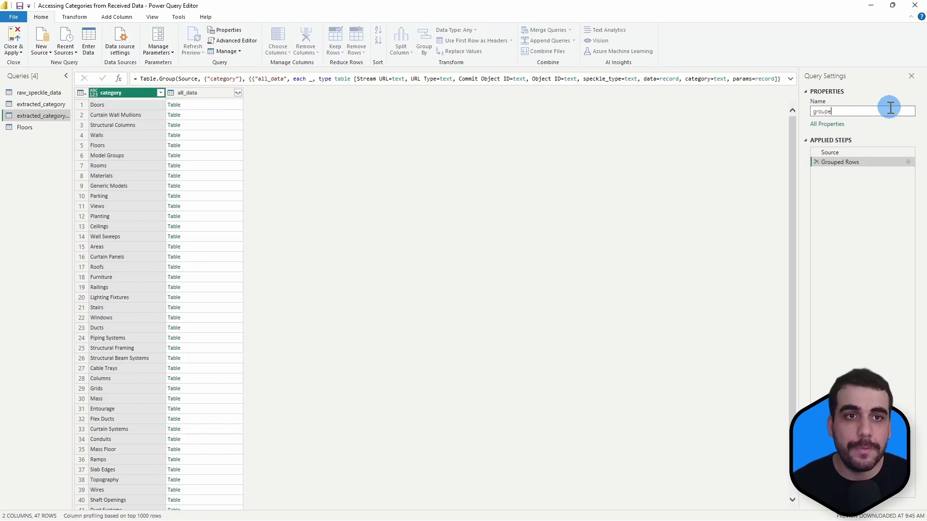
pyautogui.write('d_by')
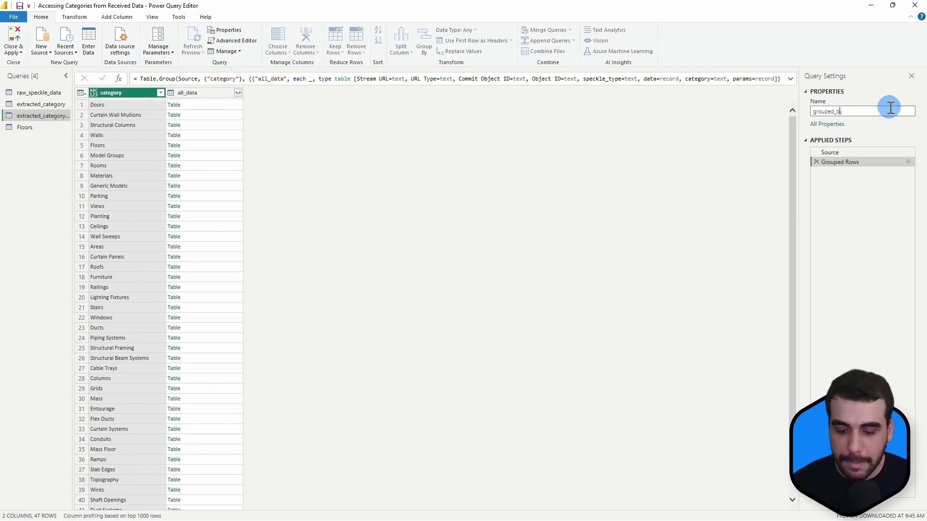
pyautogui.write('_category')
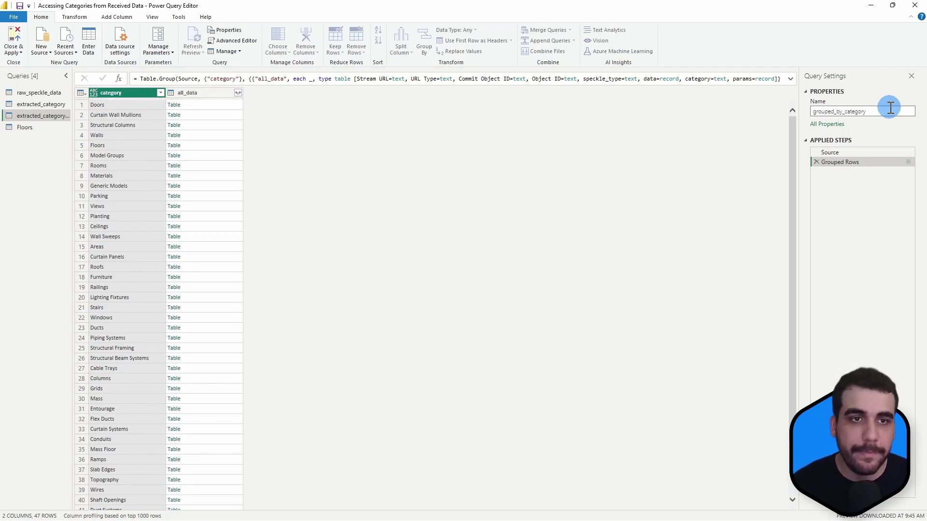
pyautogui.press('Return')
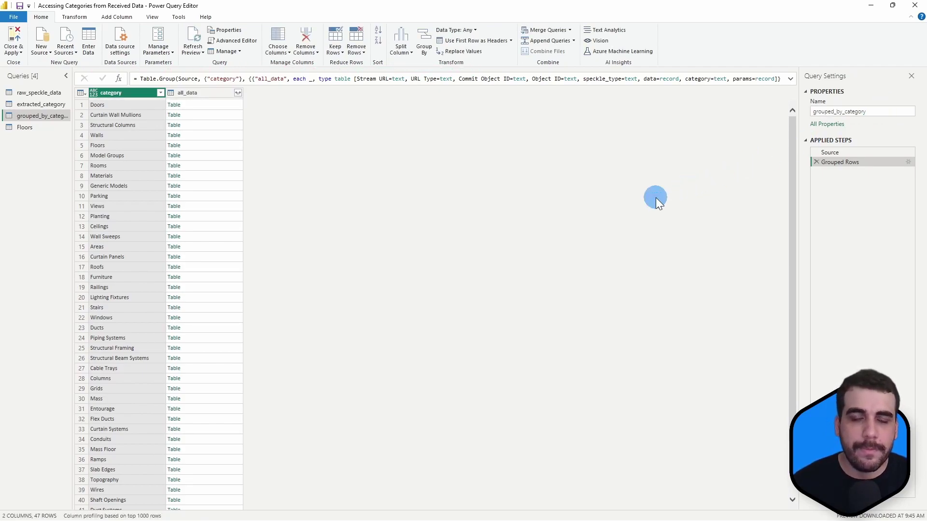
pyautogui.rightClick(39, 118)
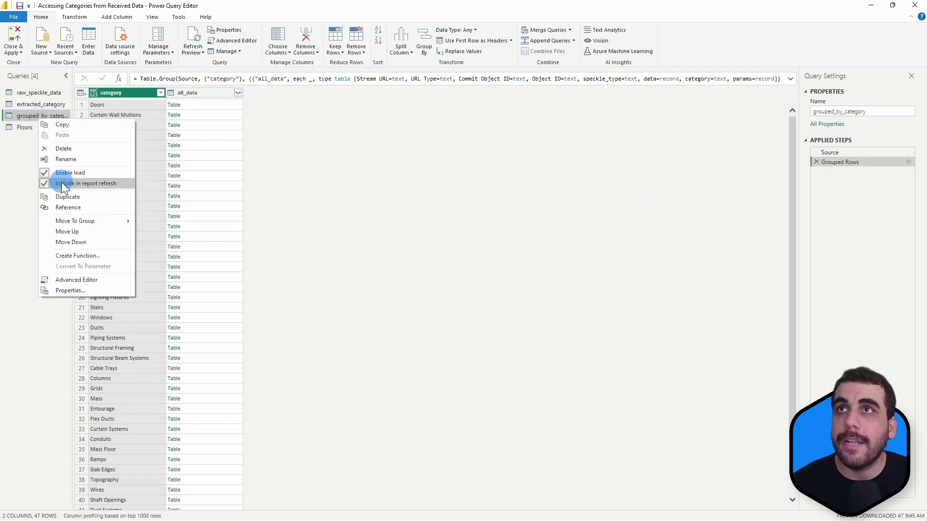
pyautogui.click(61, 173)
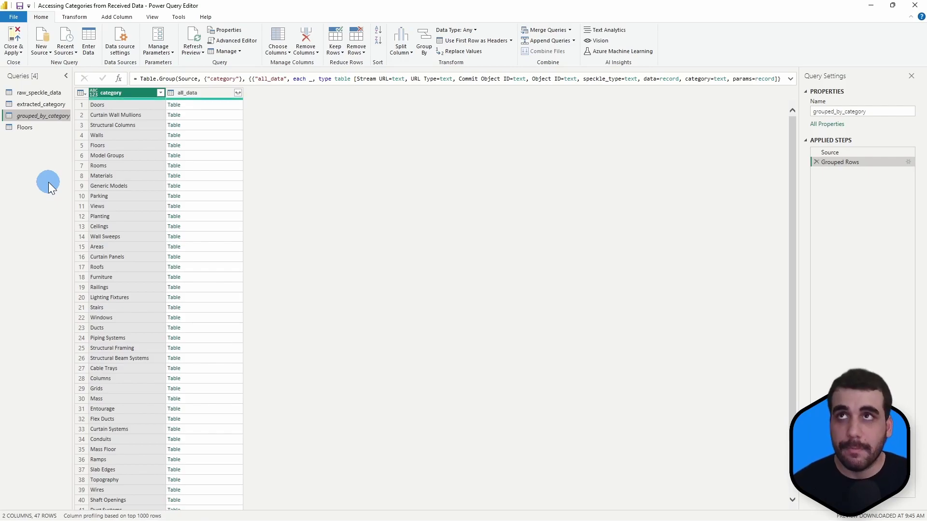
# Filter the Floors query's speckle_type column to keep only Objects.BuiltElements.Floor:Objects.BuiltElements.Revit.RevitFloor rows.
pyautogui.click(32, 133)
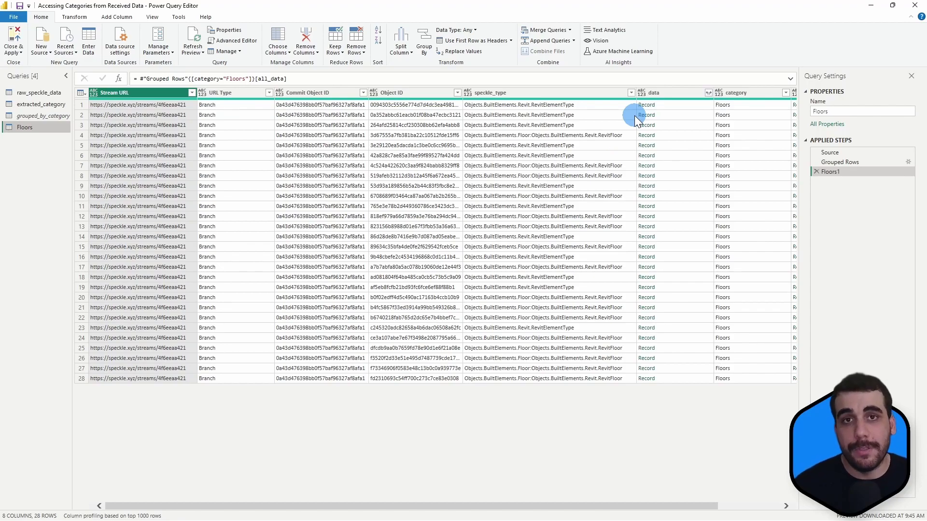
pyautogui.click(632, 92)
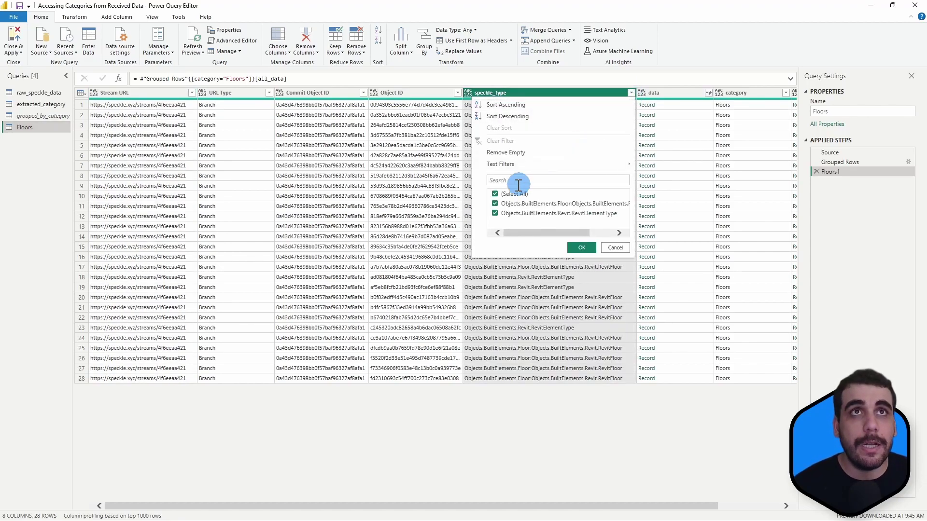
pyautogui.click(496, 194)
pyautogui.click(496, 204)
pyautogui.click(582, 248)
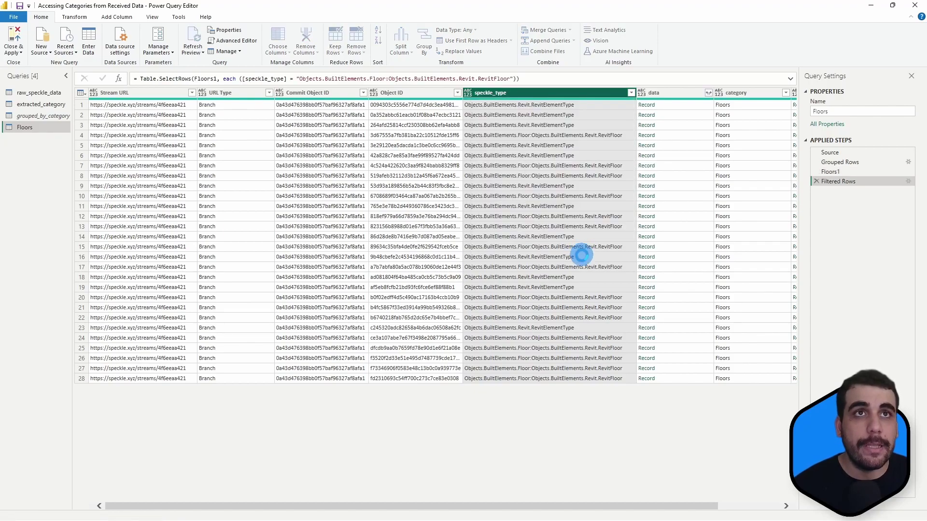
pyautogui.click(573, 341)
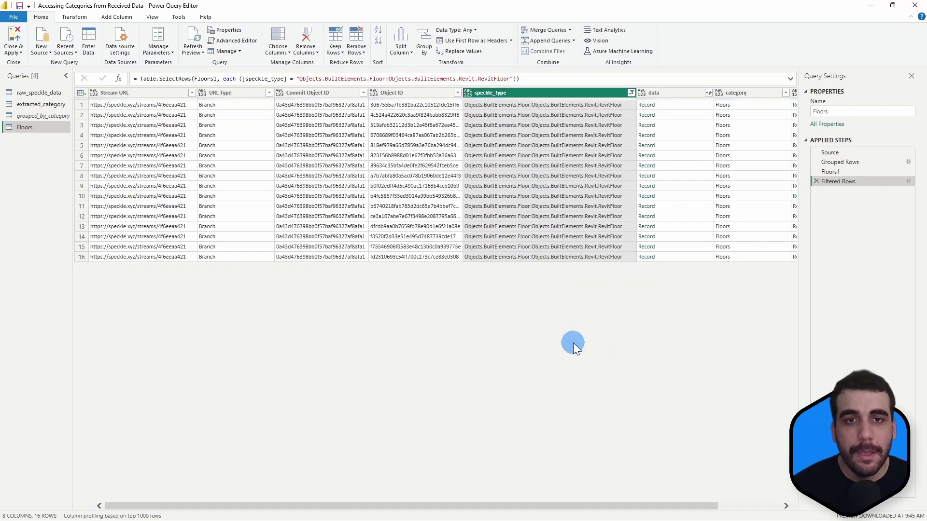
# Examine the params record in the first Floors row in an enlarged preview area.
pyautogui.moveTo(643, 505); pyautogui.dragTo(750, 513)
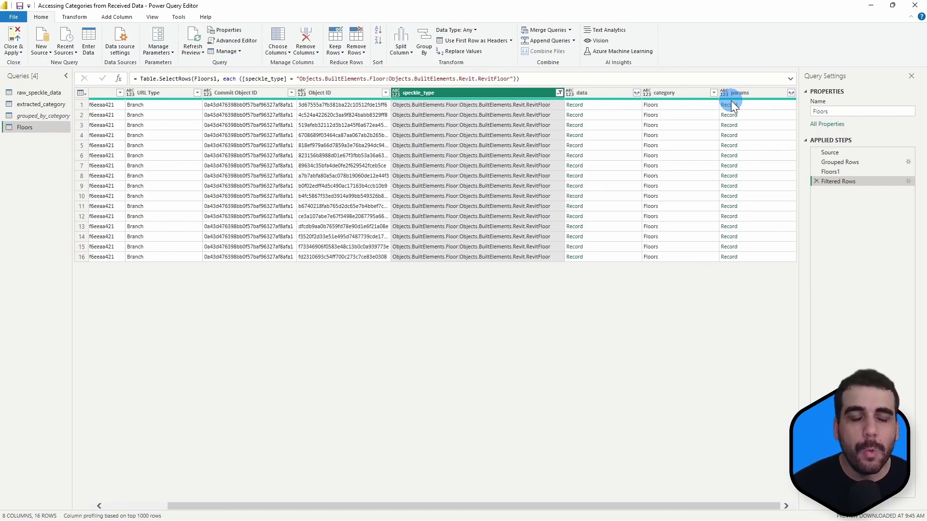
pyautogui.click(755, 109)
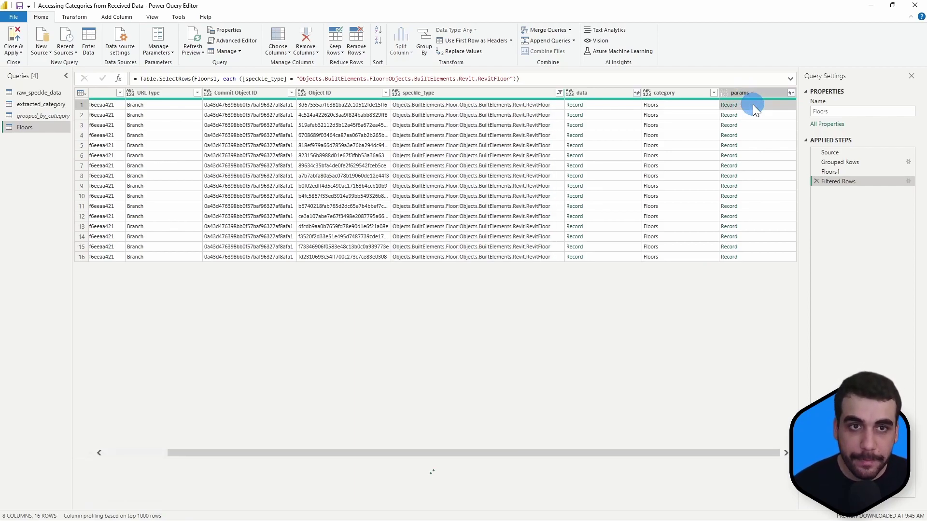
pyautogui.moveTo(477, 459); pyautogui.dragTo(489, 332)
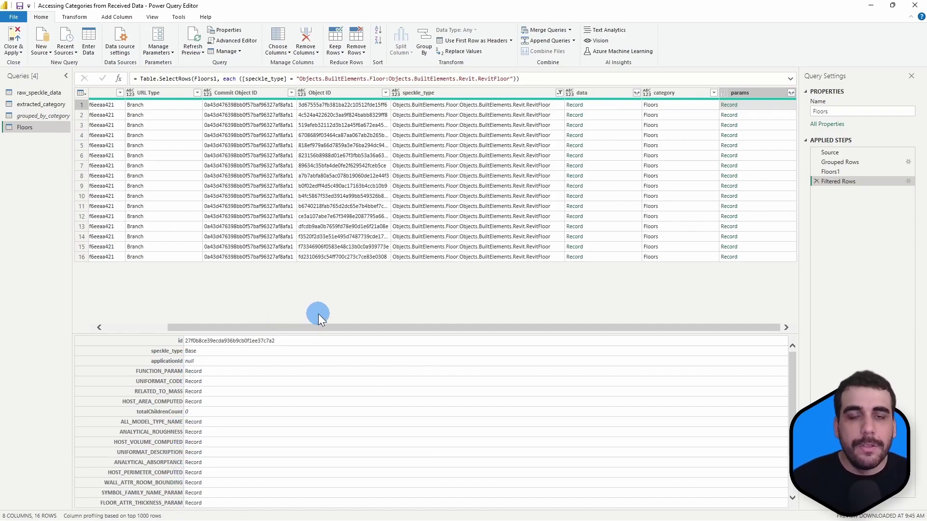
# Add a custom column named parameters to the Floors query with the formula Speckle.Revit.Parameters.ToNameValueRecord([params]).
pyautogui.click(116, 17)
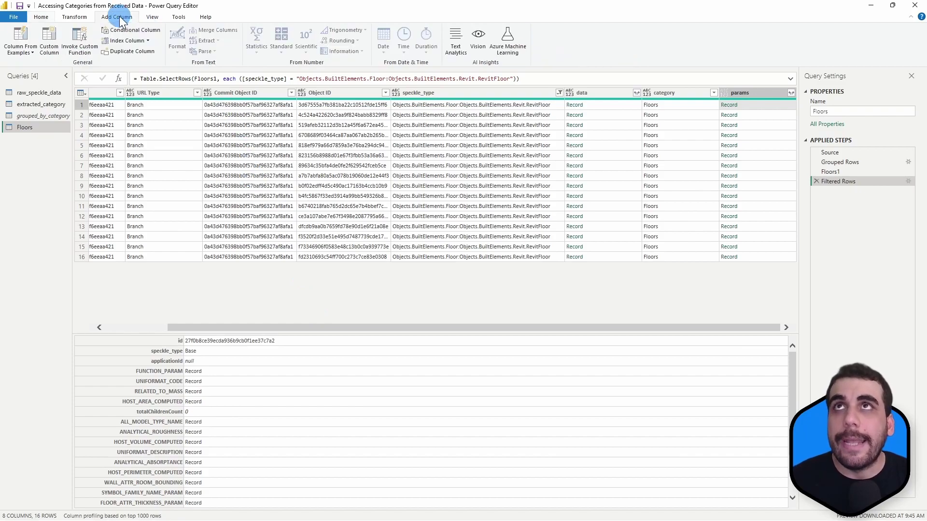
pyautogui.click(58, 42)
pyautogui.click(346, 215)
pyautogui.doubleClick(347, 214)
pyautogui.write('par')
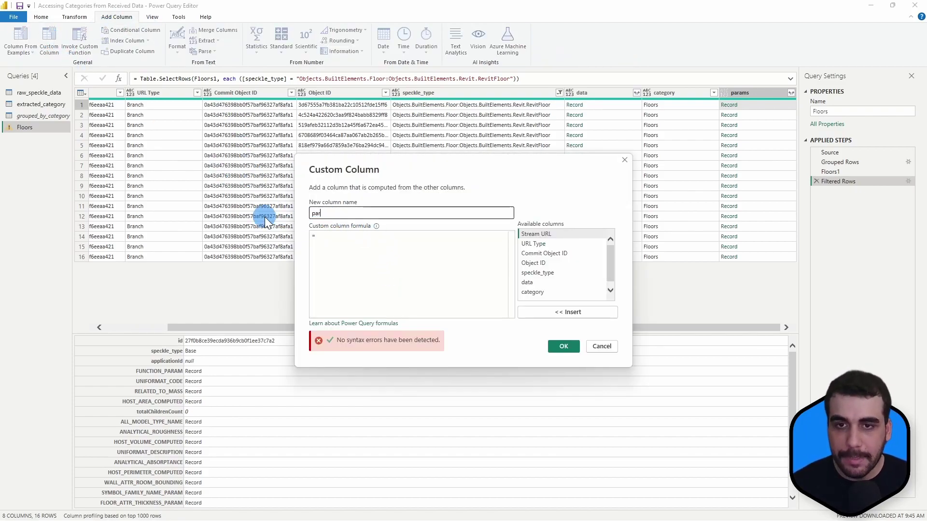
pyautogui.write('ameters')
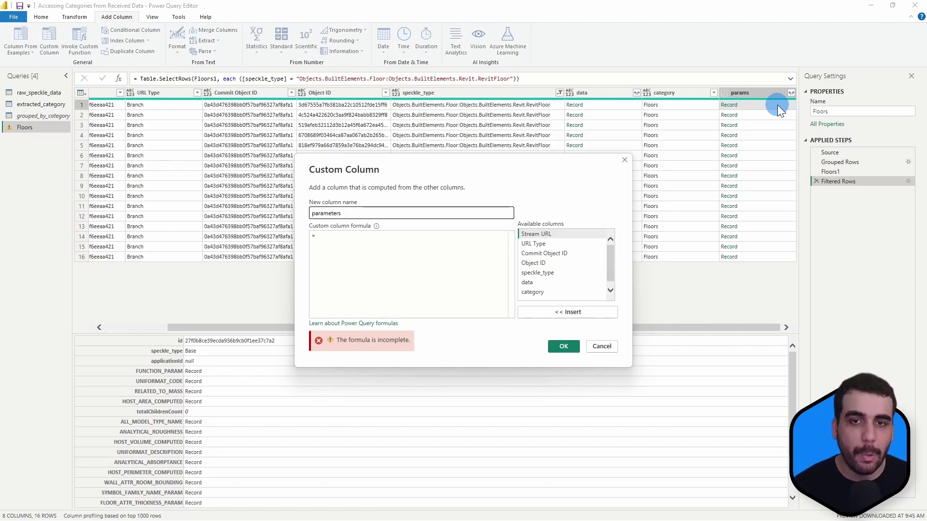
pyautogui.click(445, 271)
pyautogui.click(445, 278)
pyautogui.write('Speckle')
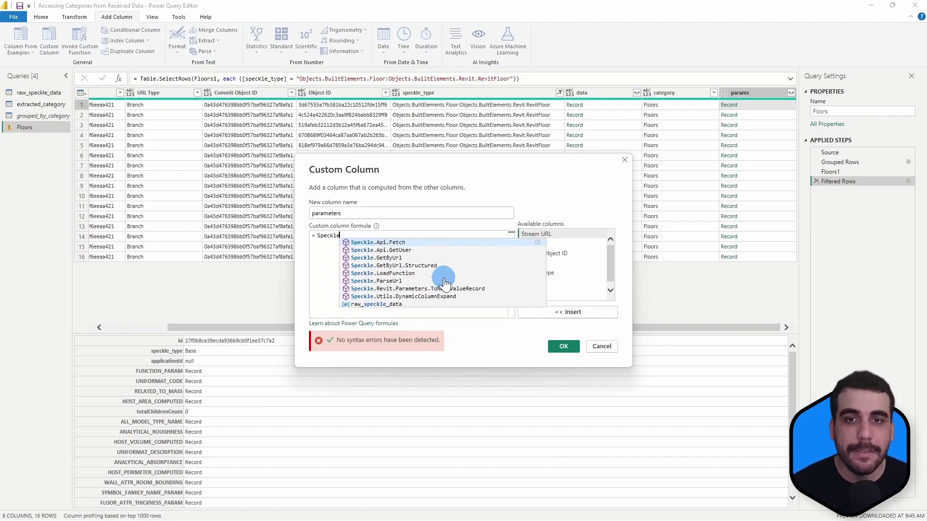
pyautogui.write('.')
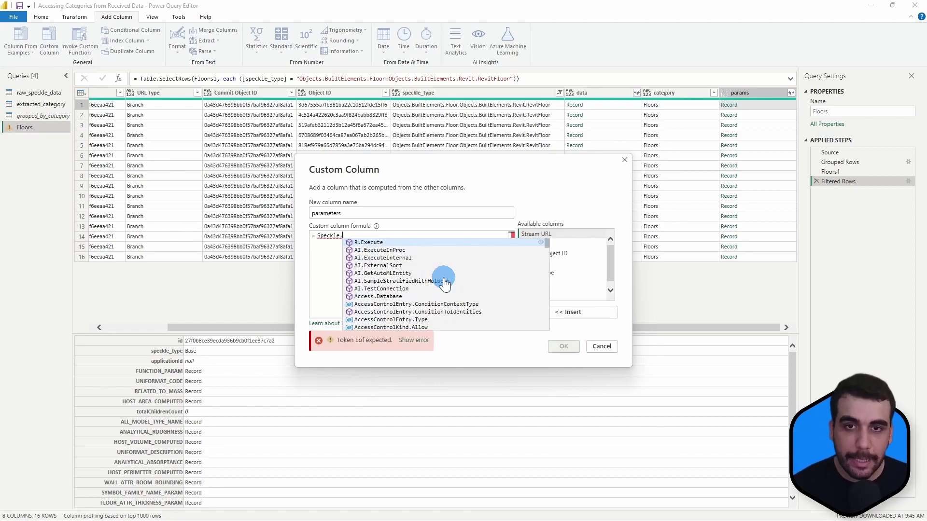
pyautogui.write('Revit')
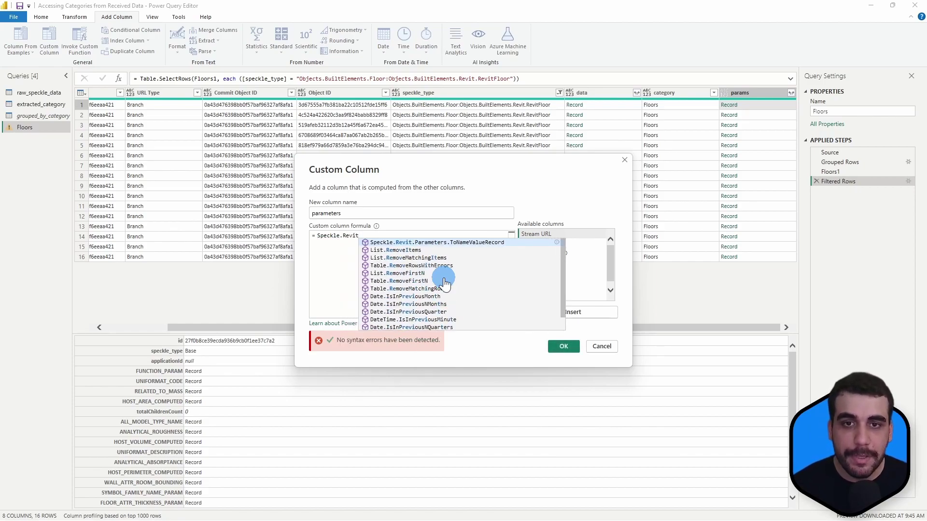
pyautogui.write('.Par')
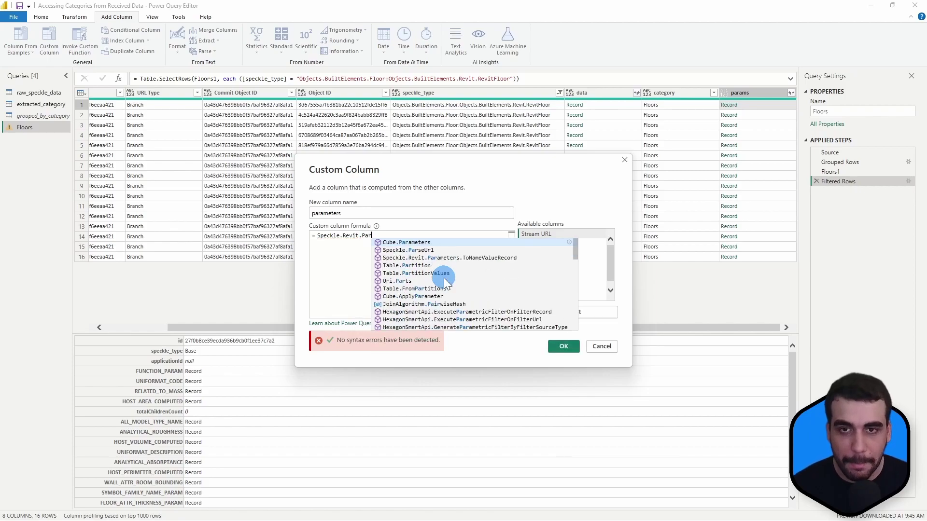
pyautogui.write('ameters.T')
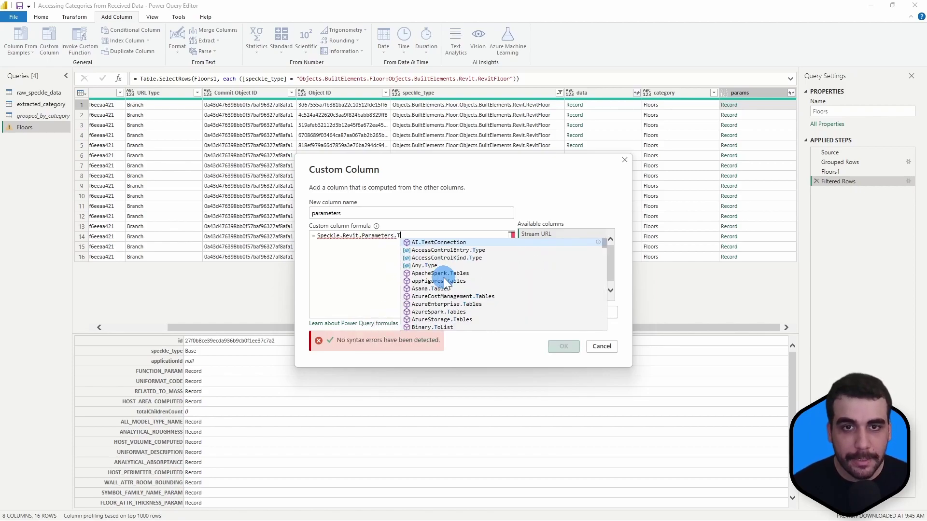
pyautogui.write('oNameValue')
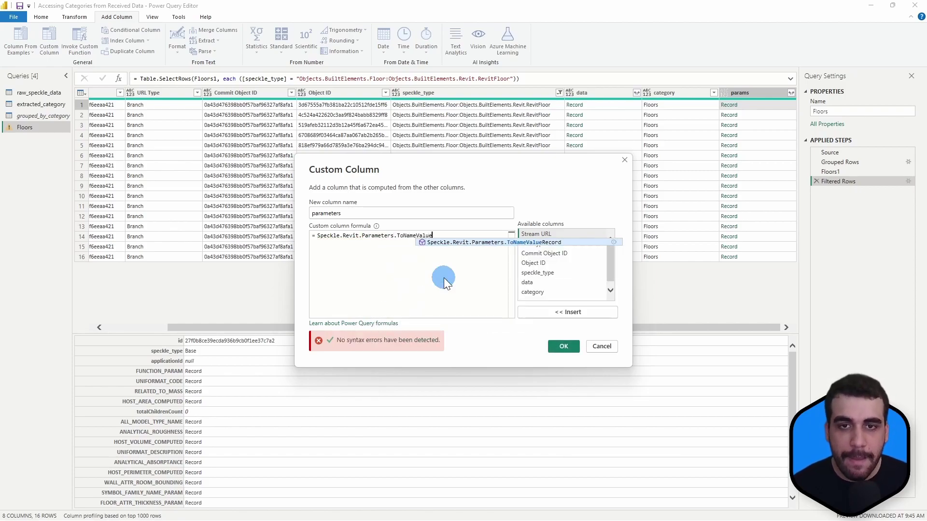
pyautogui.write('Record(')
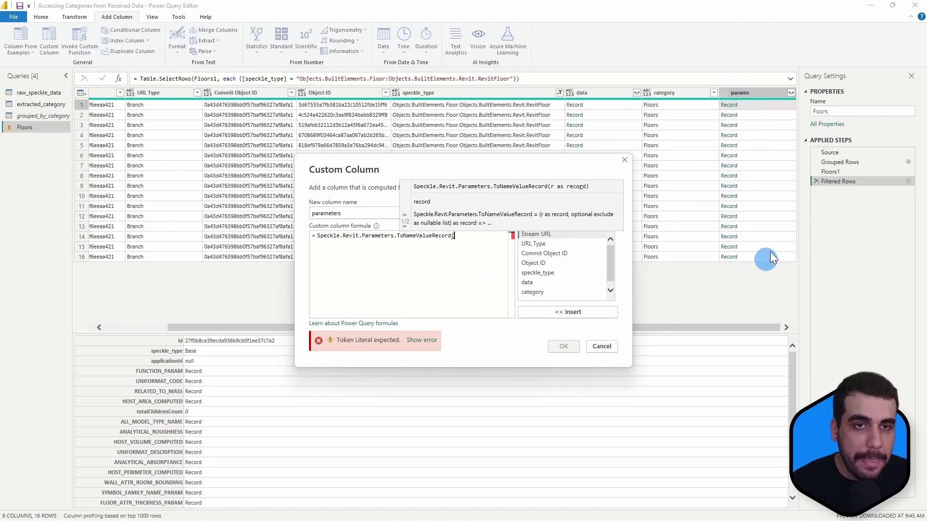
pyautogui.write('[params')
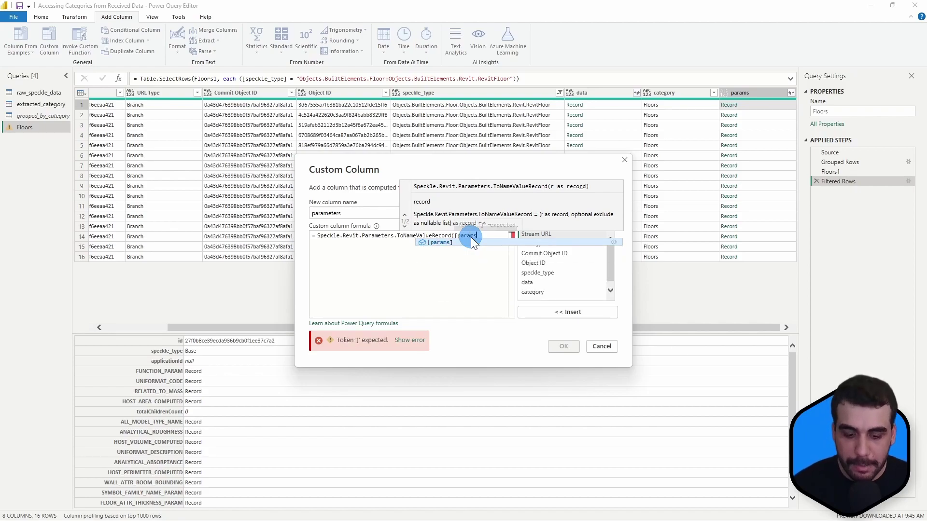
pyautogui.write('])')
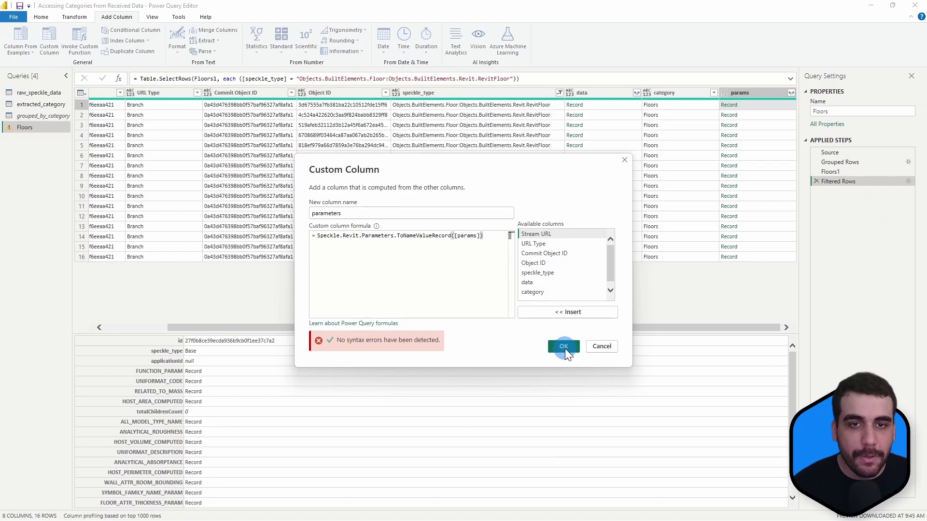
pyautogui.click(564, 347)
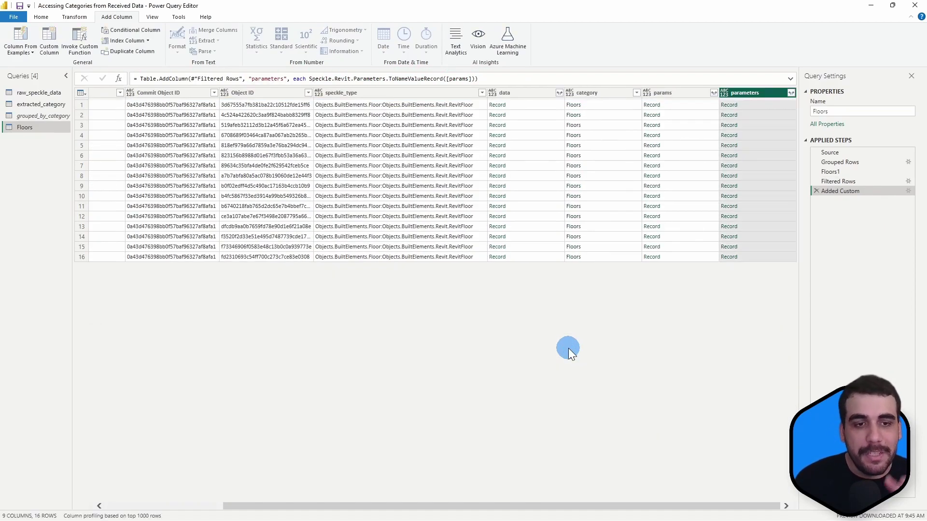
# Check the first parameters record and expand the column into Area, Type Name and Volume without the original column name as prefix.
pyautogui.click(749, 106)
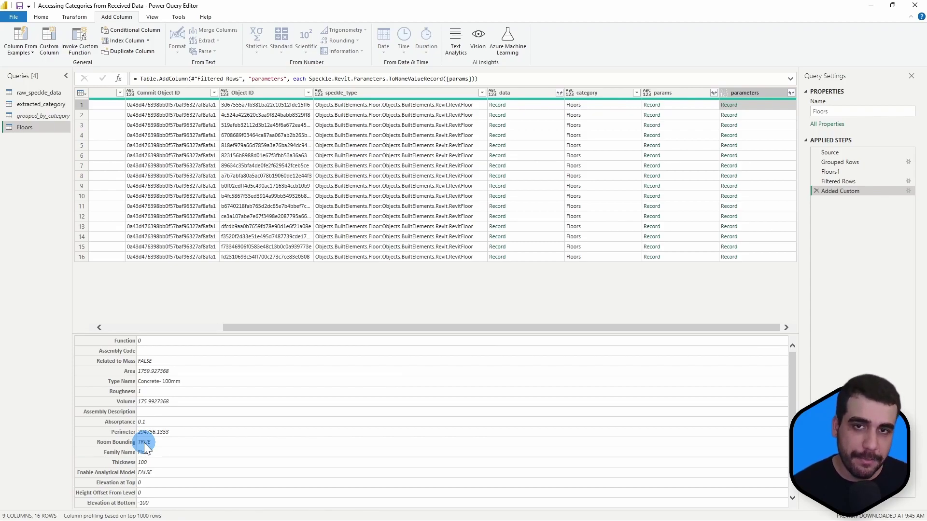
pyautogui.click(791, 93)
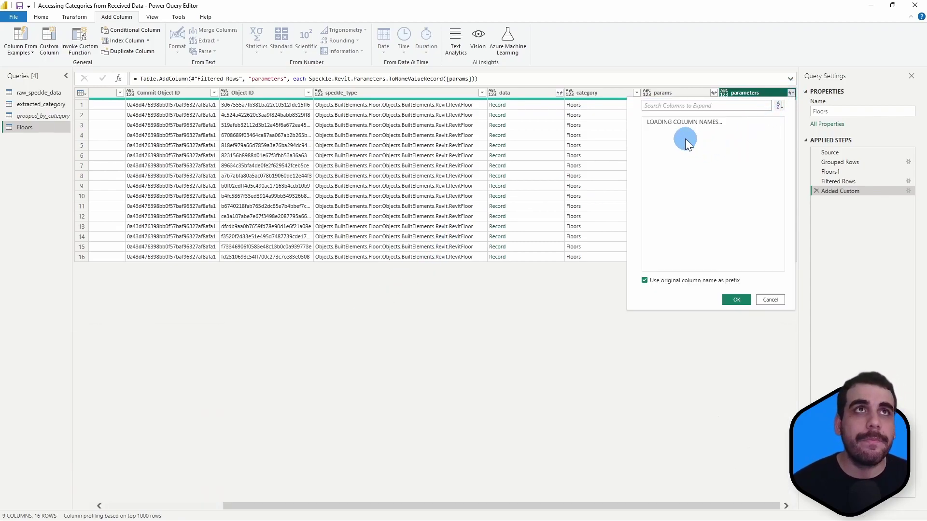
pyautogui.click(650, 162)
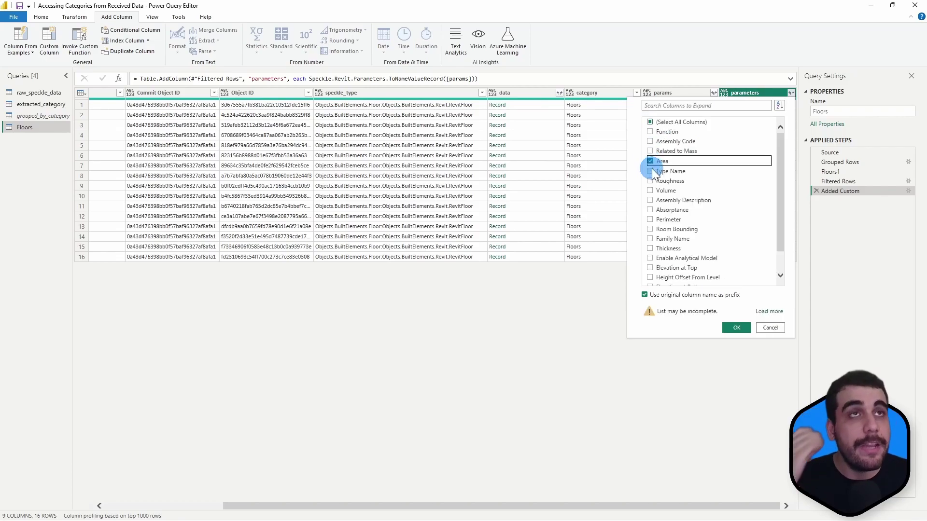
pyautogui.click(650, 171)
pyautogui.click(650, 191)
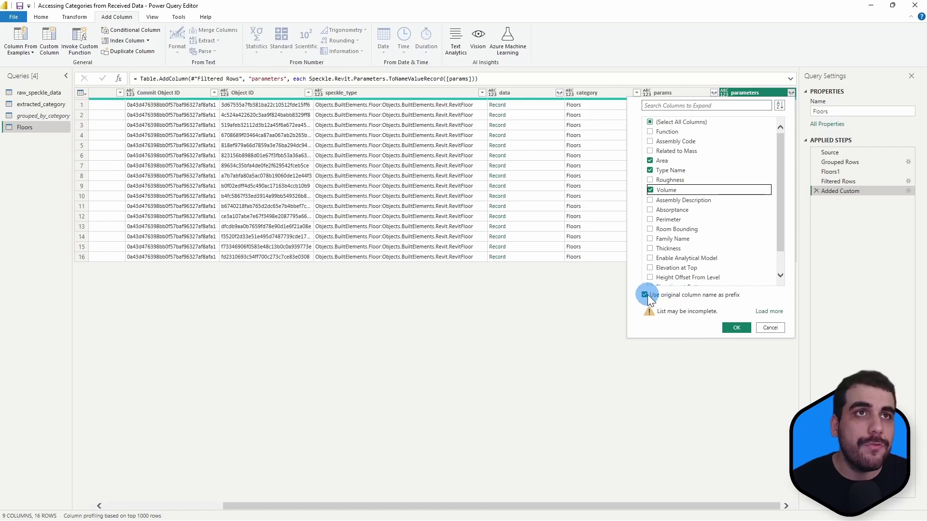
pyautogui.click(654, 294)
pyautogui.click(737, 328)
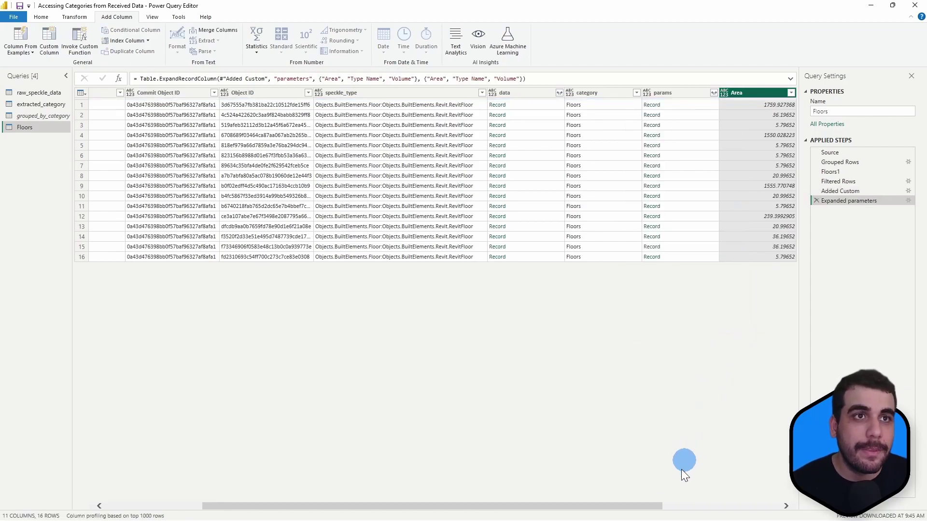
pyautogui.moveTo(646, 507); pyautogui.dragTo(774, 507)
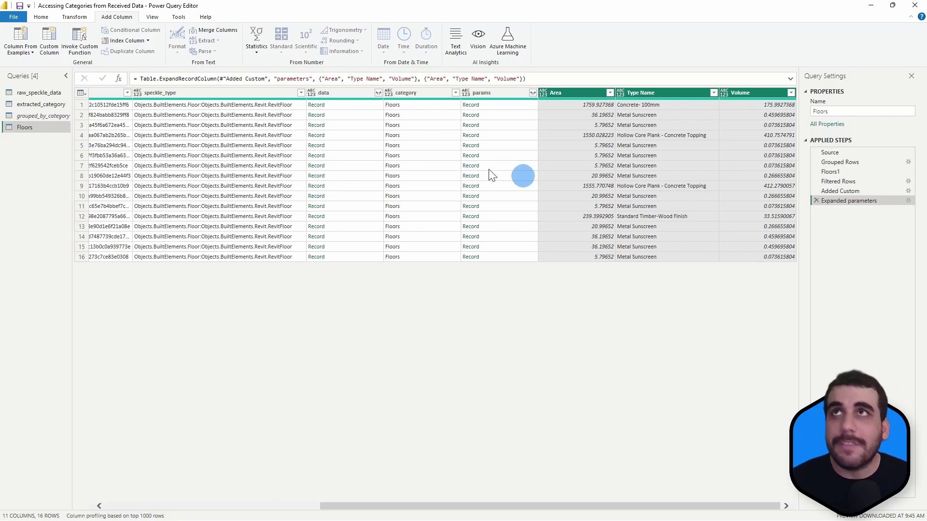
# Apply the query changes and return to the Power BI report, selecting the 3D model visual and showing the Floors table's fields.
pyautogui.click(13, 17)
pyautogui.click(20, 34)
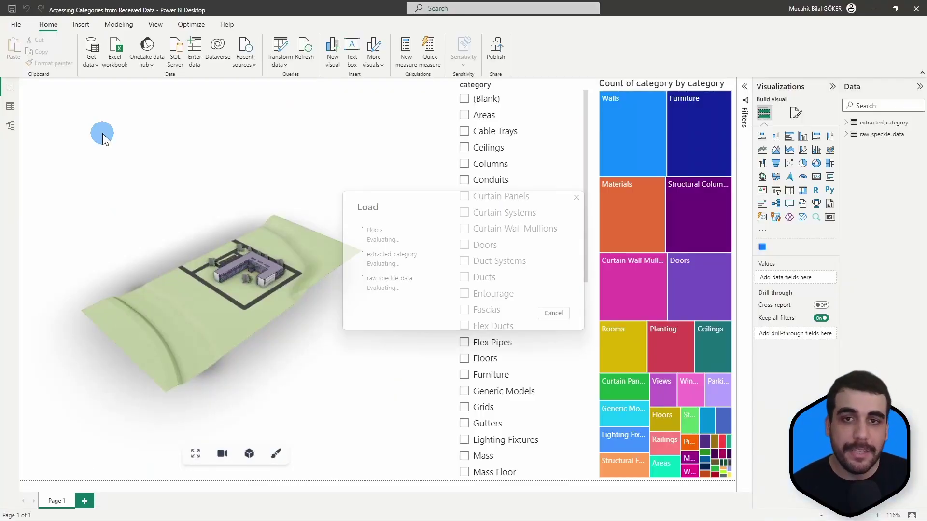
pyautogui.click(170, 360)
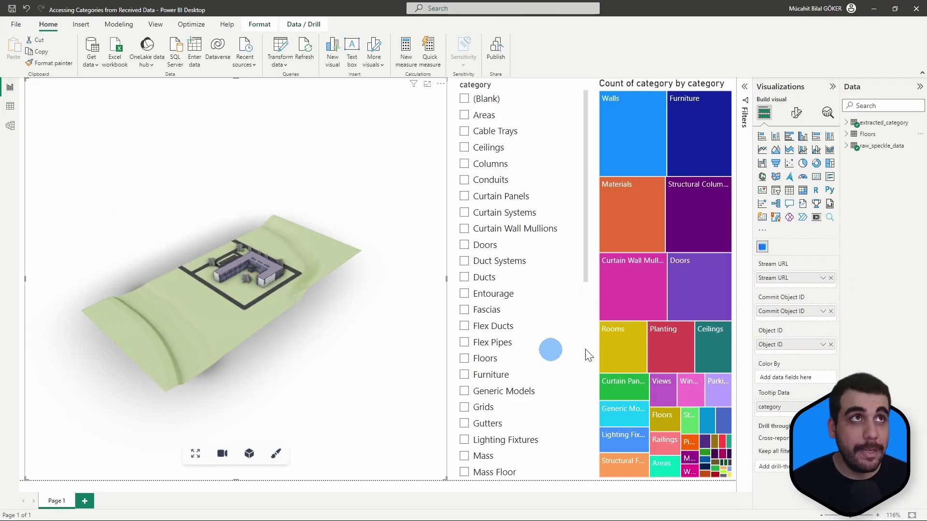
pyautogui.click(849, 134)
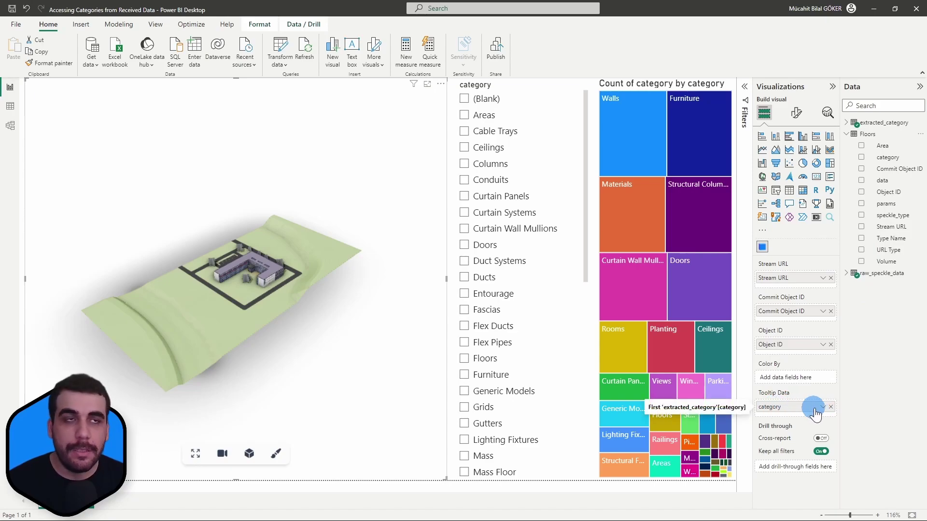
# Replace the category field in the 3D model visual's Tooltip Data with Type Name from the Floors table.
pyautogui.click(831, 407)
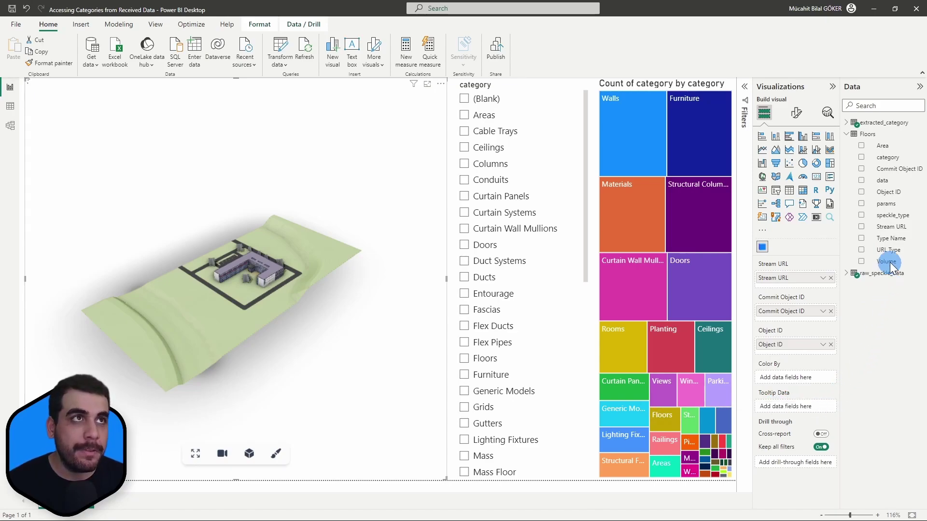
pyautogui.moveTo(901, 255); pyautogui.dragTo(785, 407)
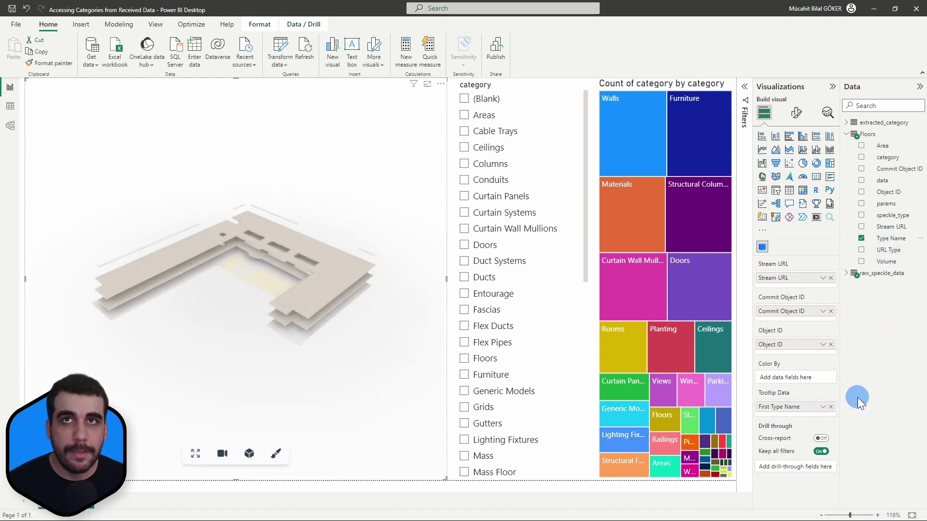
pyautogui.moveTo(263, 355); pyautogui.dragTo(253, 285)
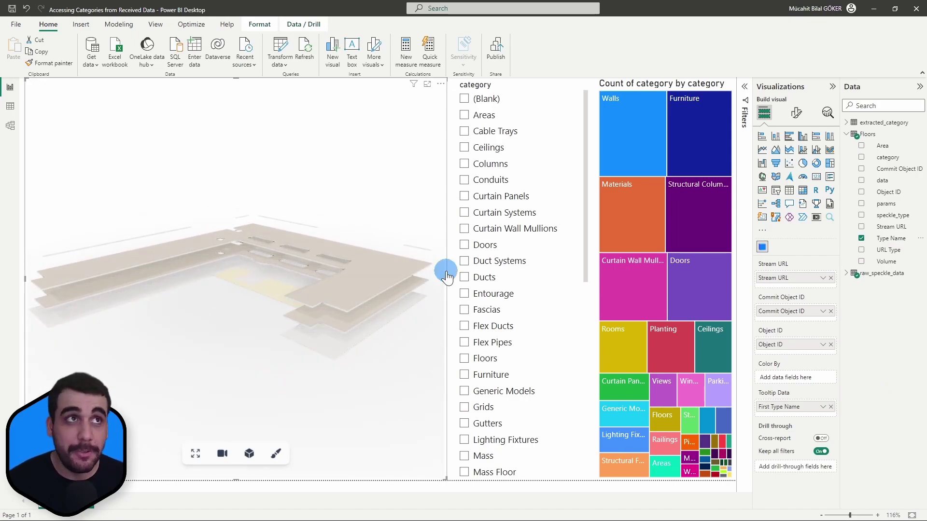
# Color the 3D model by the Floors table's Area field, and replace that coloring with its Type Name field.
pyautogui.moveTo(891, 146); pyautogui.dragTo(801, 381)
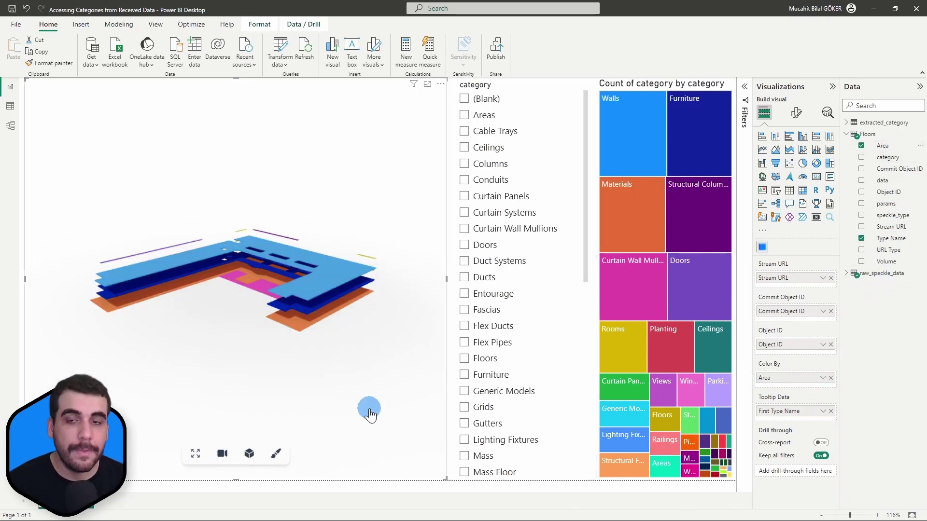
pyautogui.moveTo(236, 313); pyautogui.dragTo(296, 271)
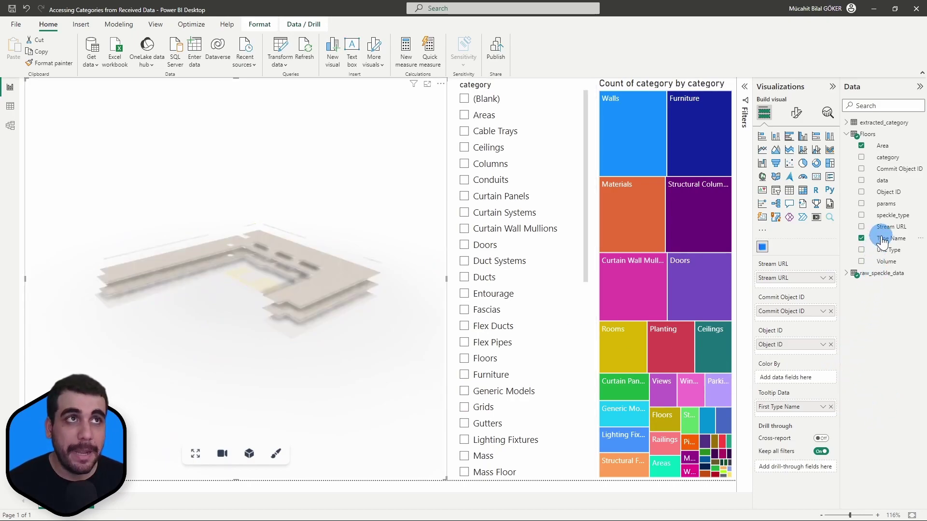
pyautogui.moveTo(886, 239); pyautogui.dragTo(802, 379)
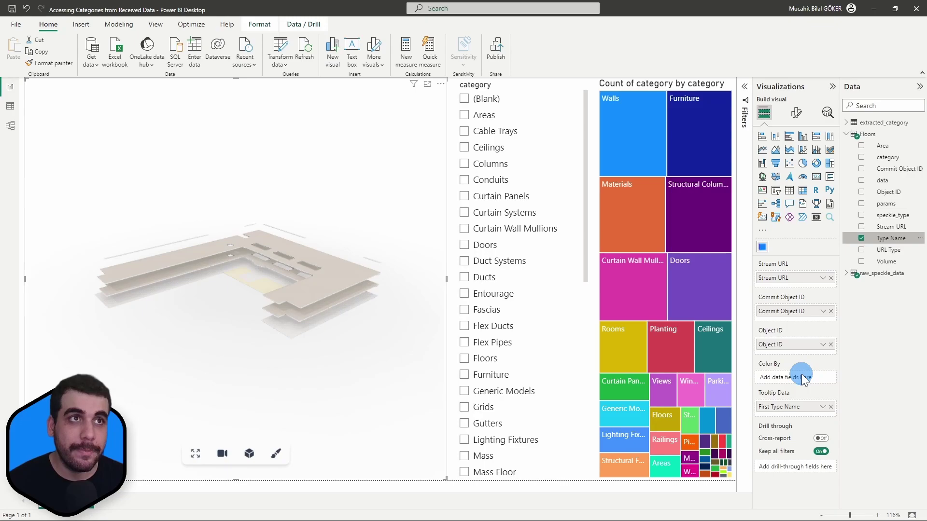
pyautogui.moveTo(207, 369); pyautogui.dragTo(362, 412)
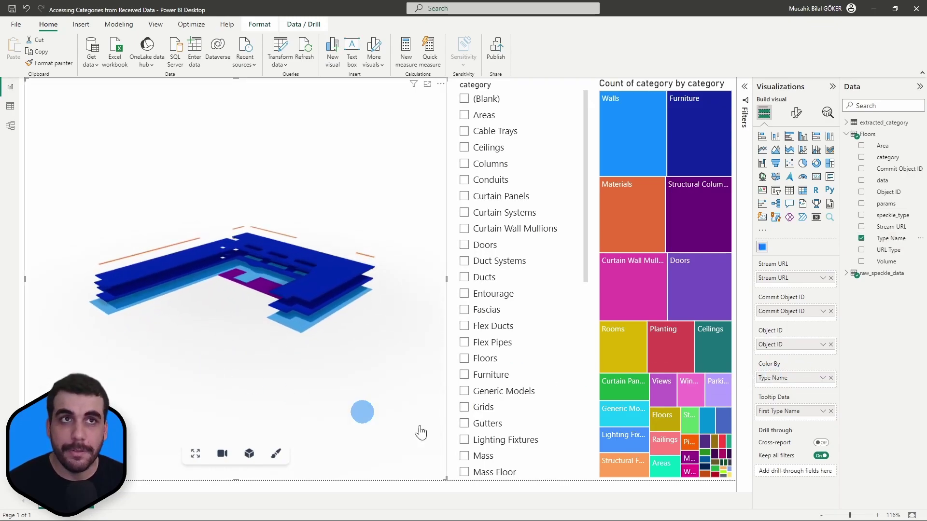